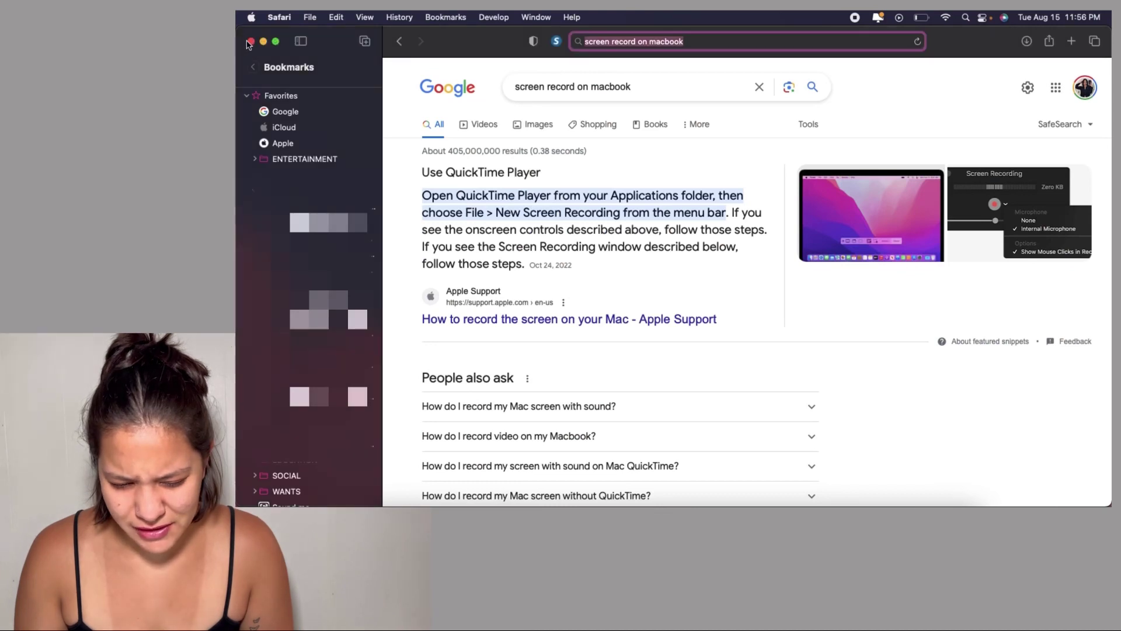
Close the Safari window and cancel QuickTime's Open dialog so only the desktop shows.
click(251, 42)
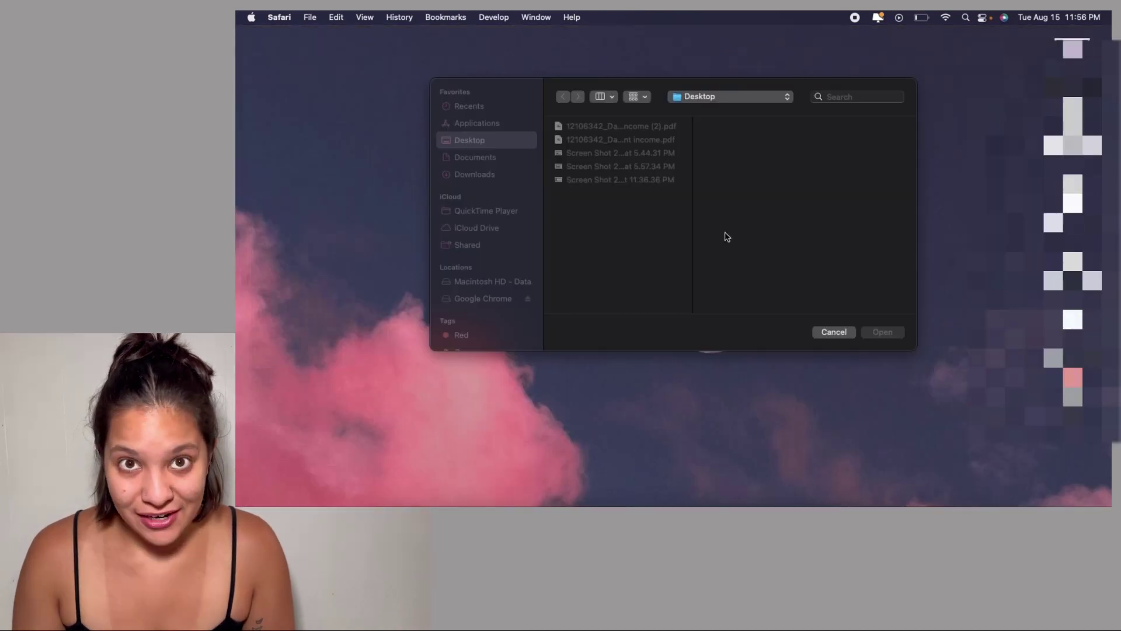
click(834, 332)
click(834, 332)
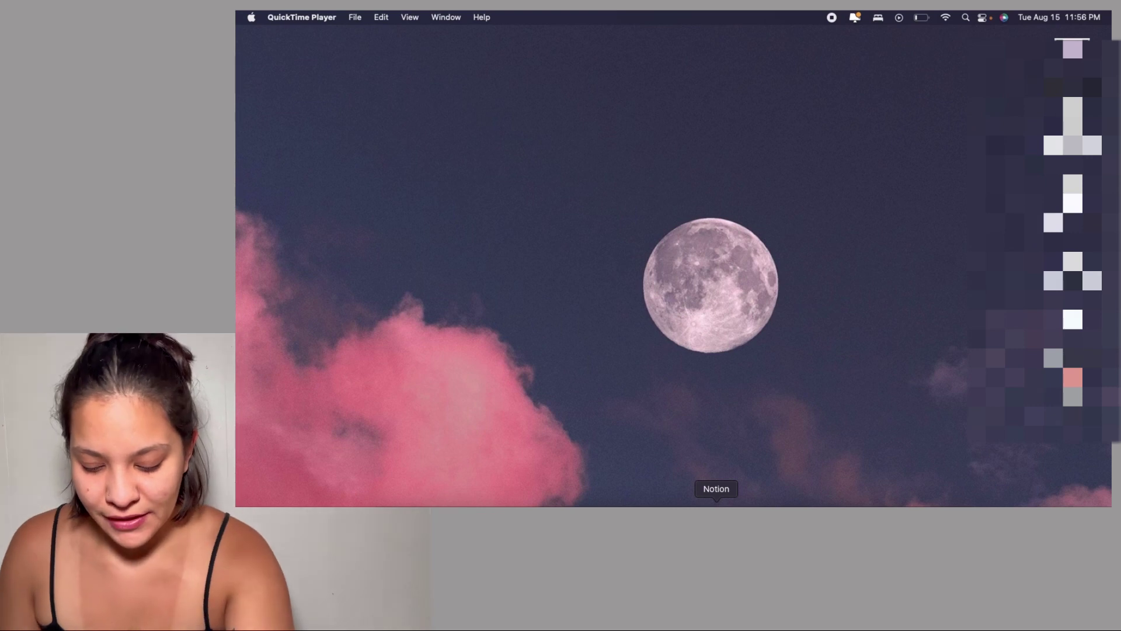
Bring Notion forward in a larger window and finish the sharing tour without changing page access.
click(716, 504)
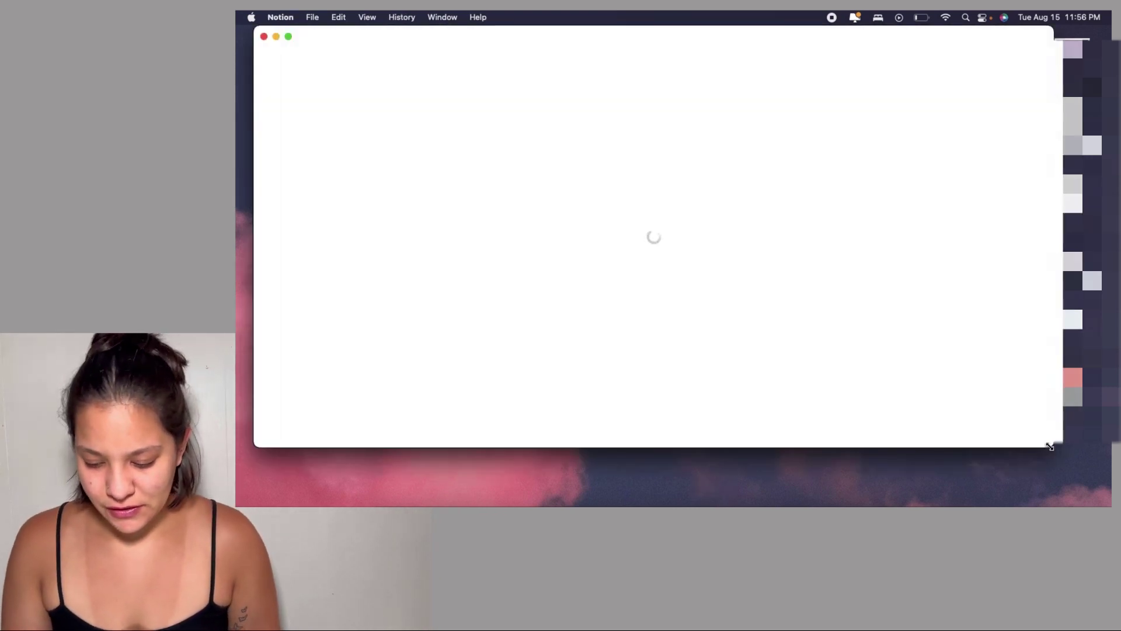
drag(1050, 446, 1099, 504)
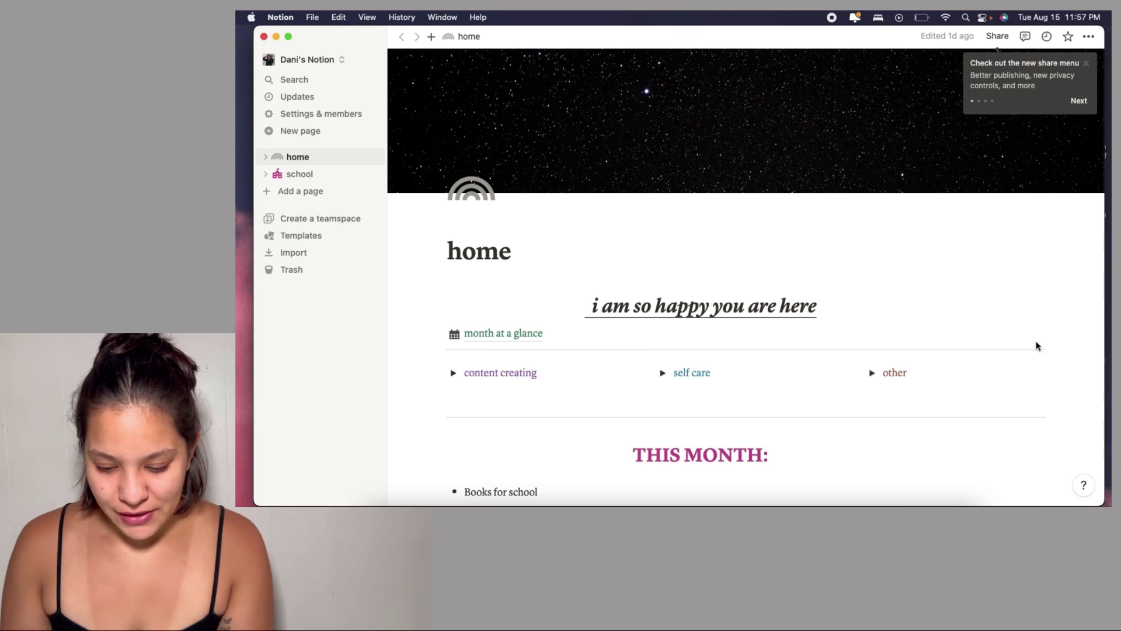
click(1079, 101)
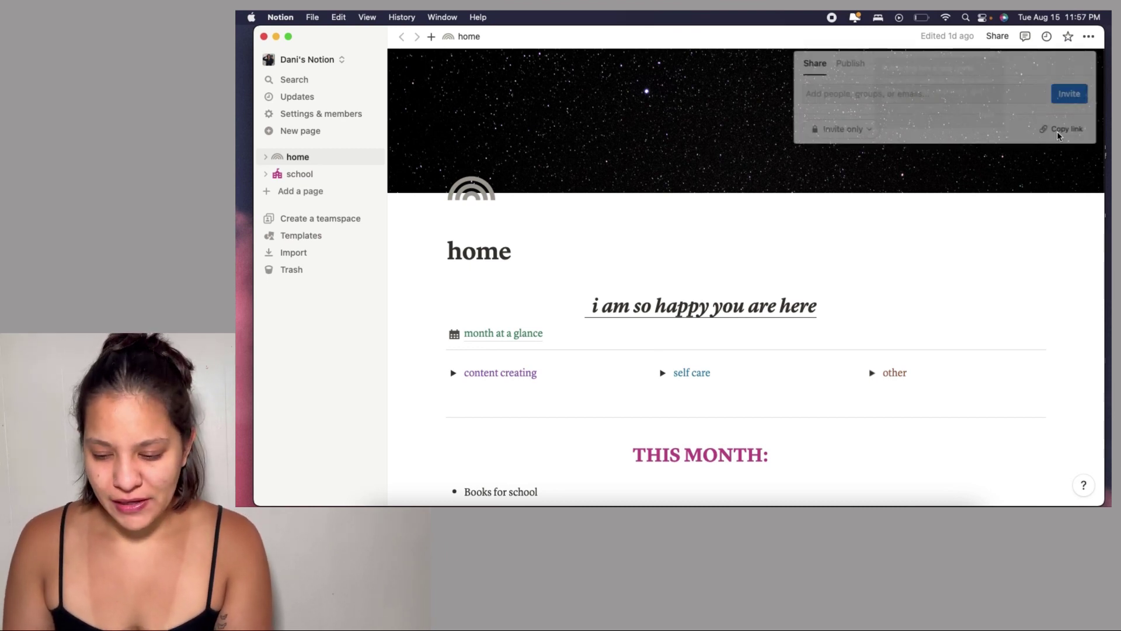
click(992, 119)
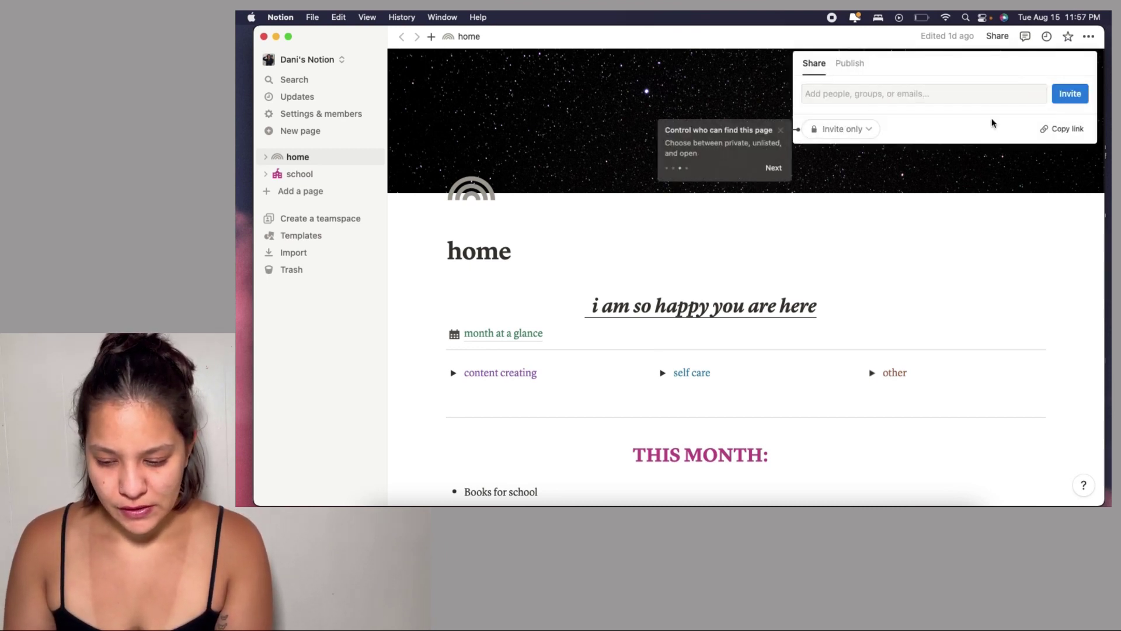
click(781, 175)
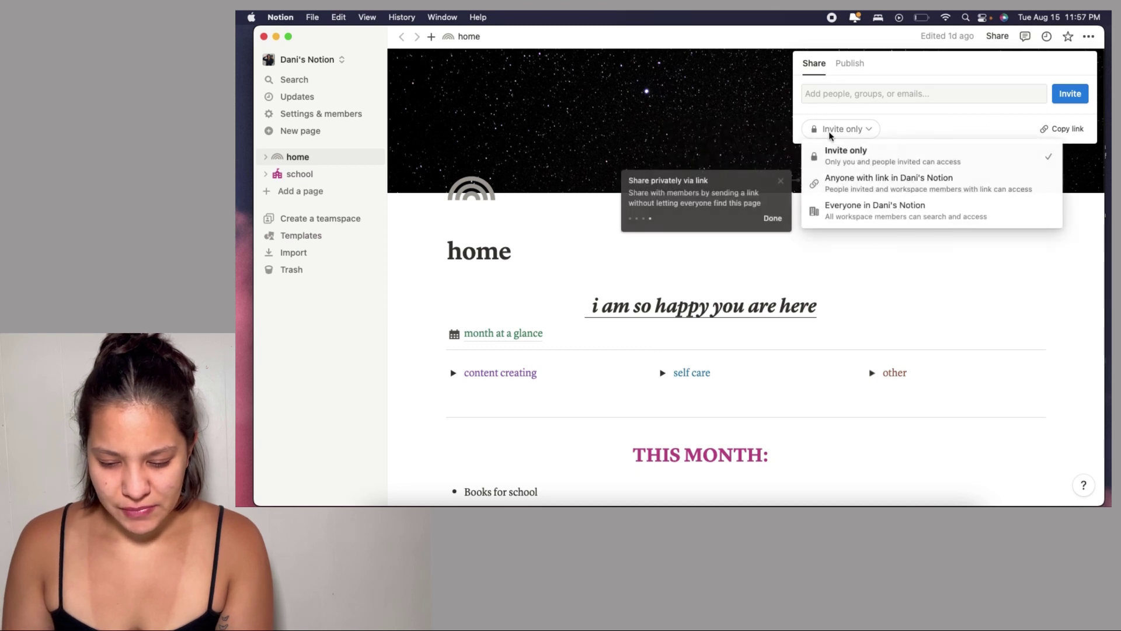
click(770, 217)
click(1011, 279)
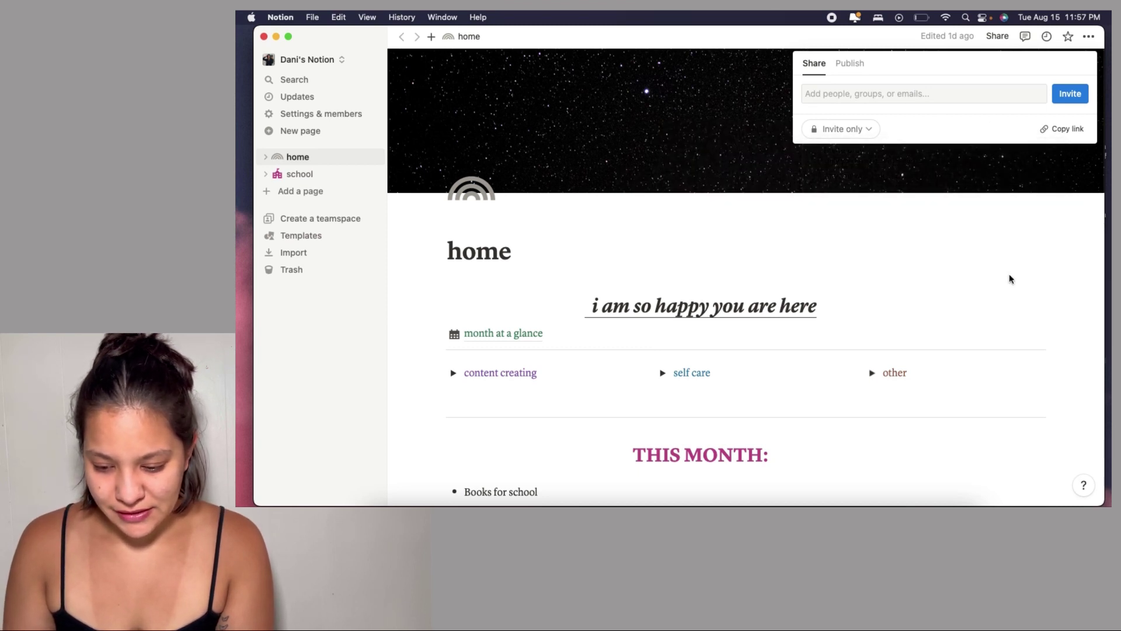
click(1010, 279)
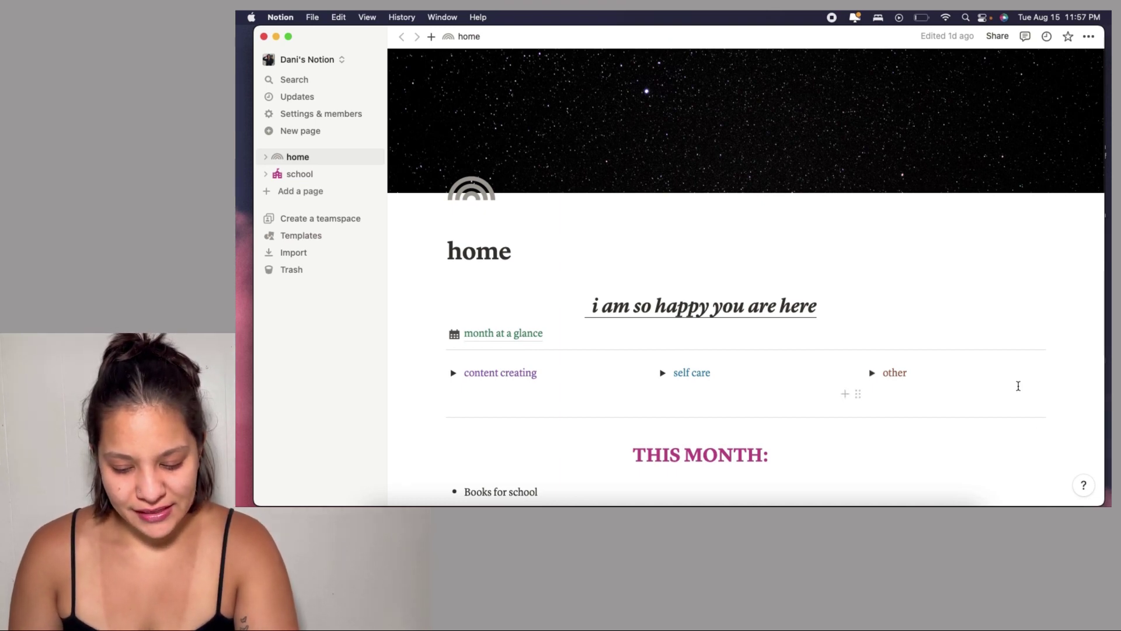
Expand the content creating section and show the content calendar at the current month.
scroll(1017, 384, down, 5)
scroll(1018, 386, up, 5)
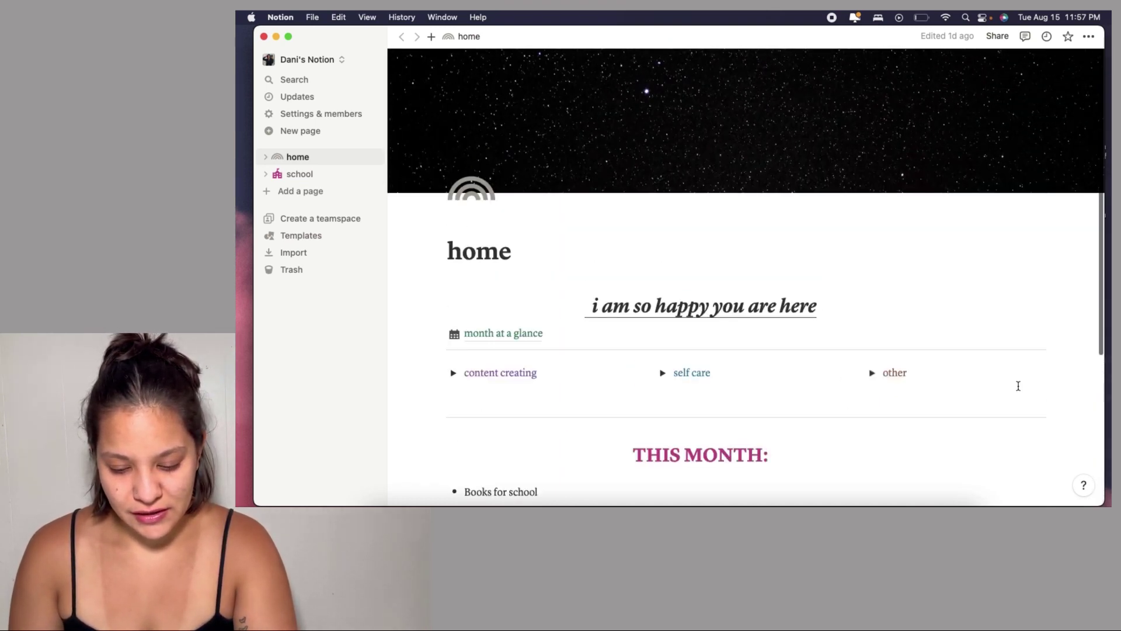
scroll(1017, 385, down, 3)
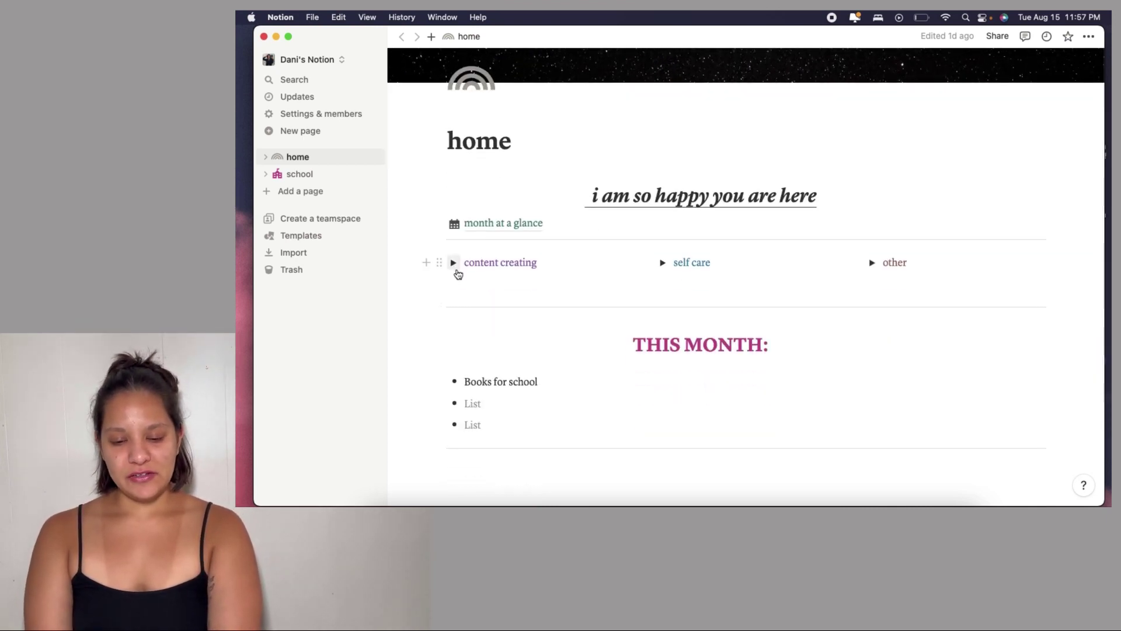
click(455, 266)
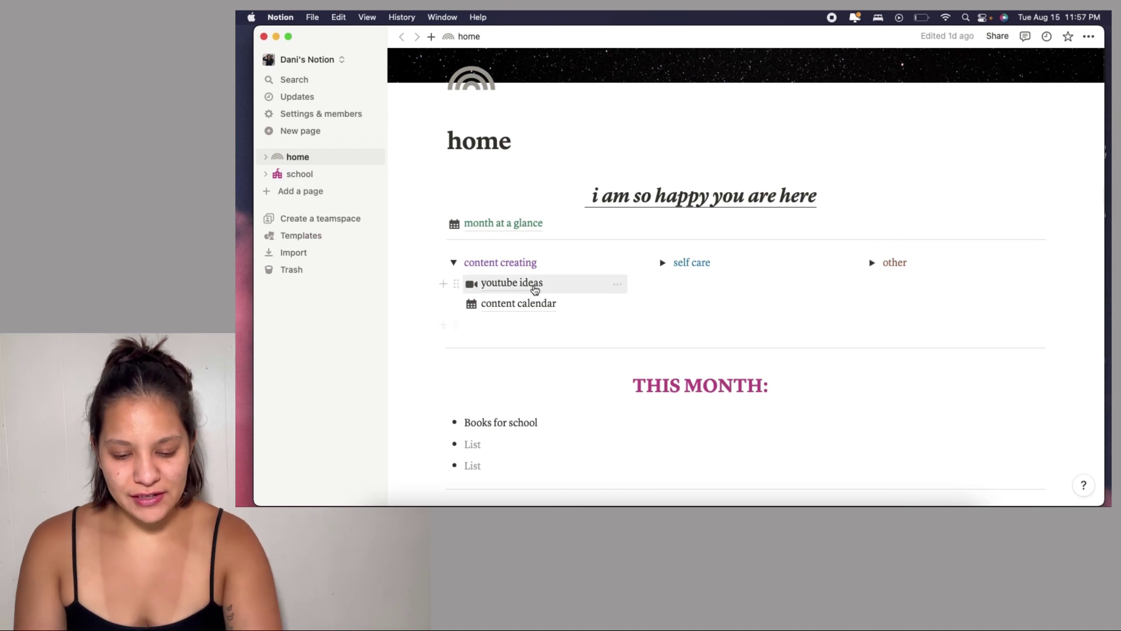
click(525, 309)
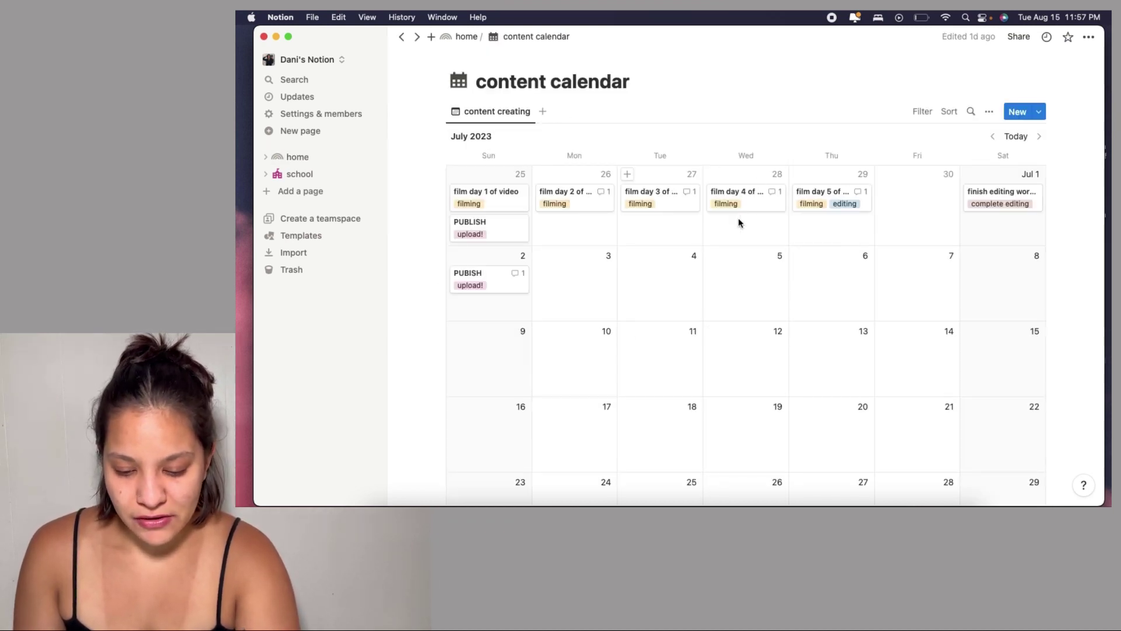
click(1018, 137)
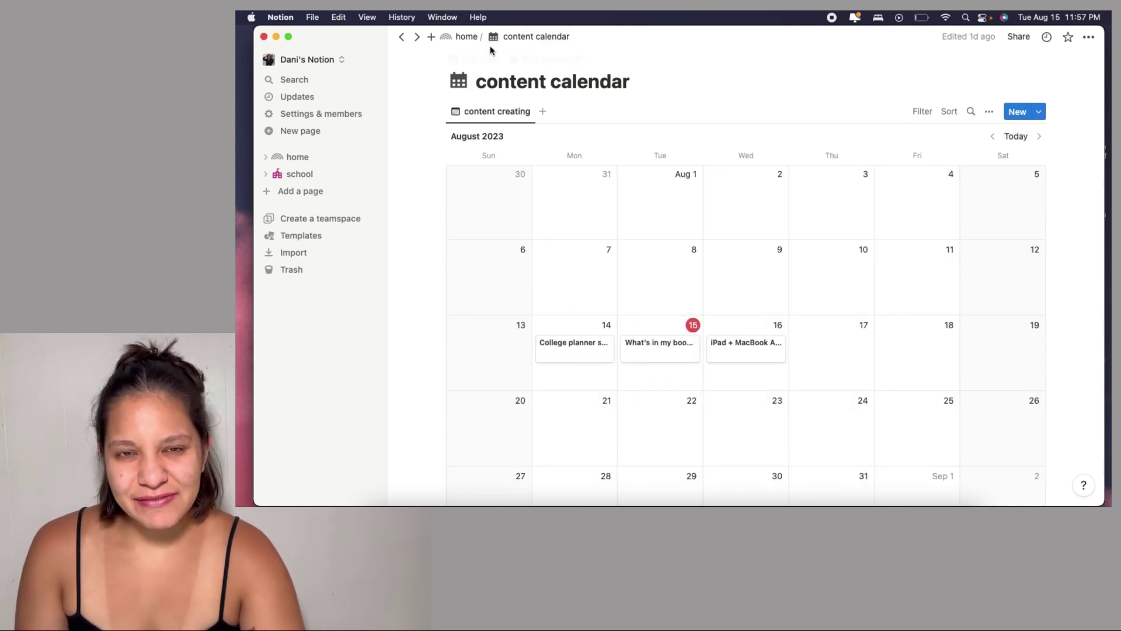
Return home, browse the youtube ideas list, then go back to the home page.
click(466, 36)
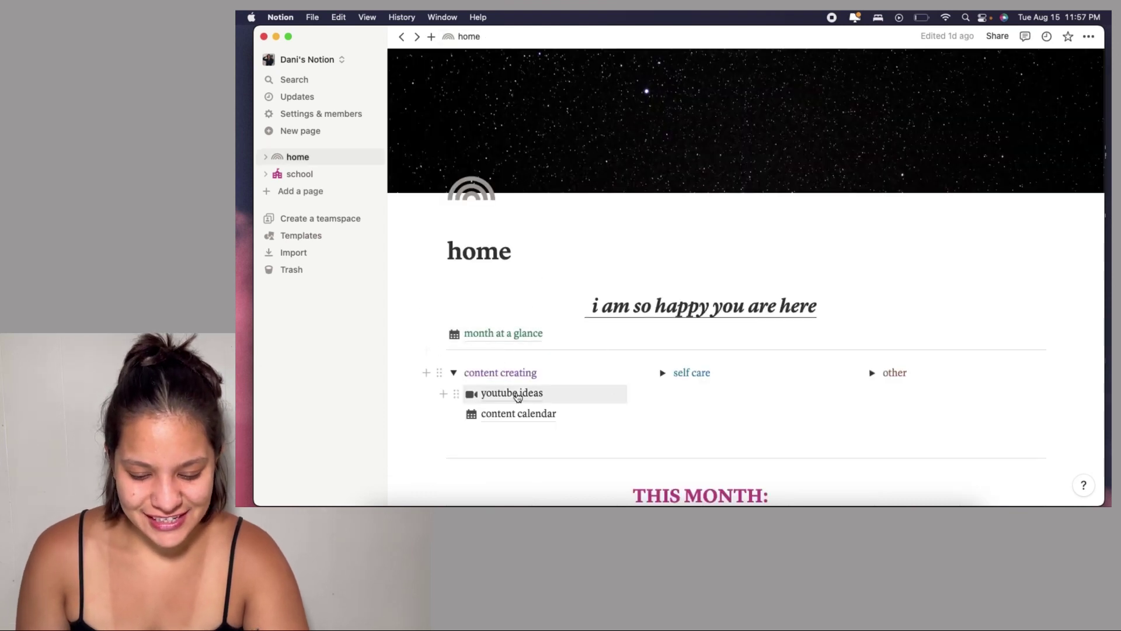
click(516, 393)
scroll(463, 433, down, 5)
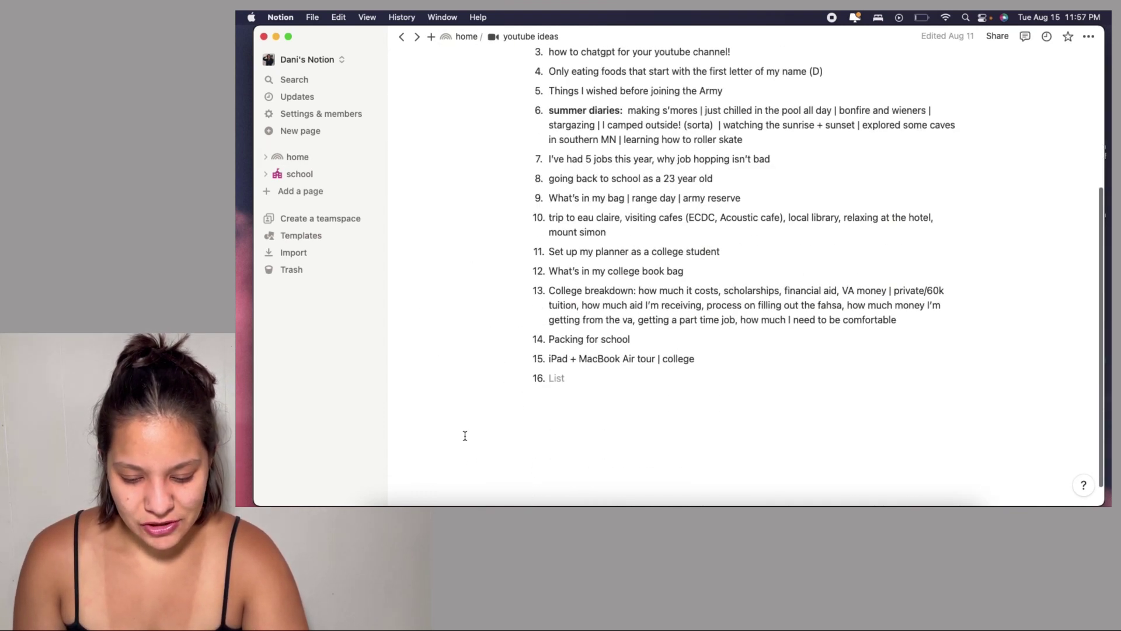
scroll(464, 433, up, 5)
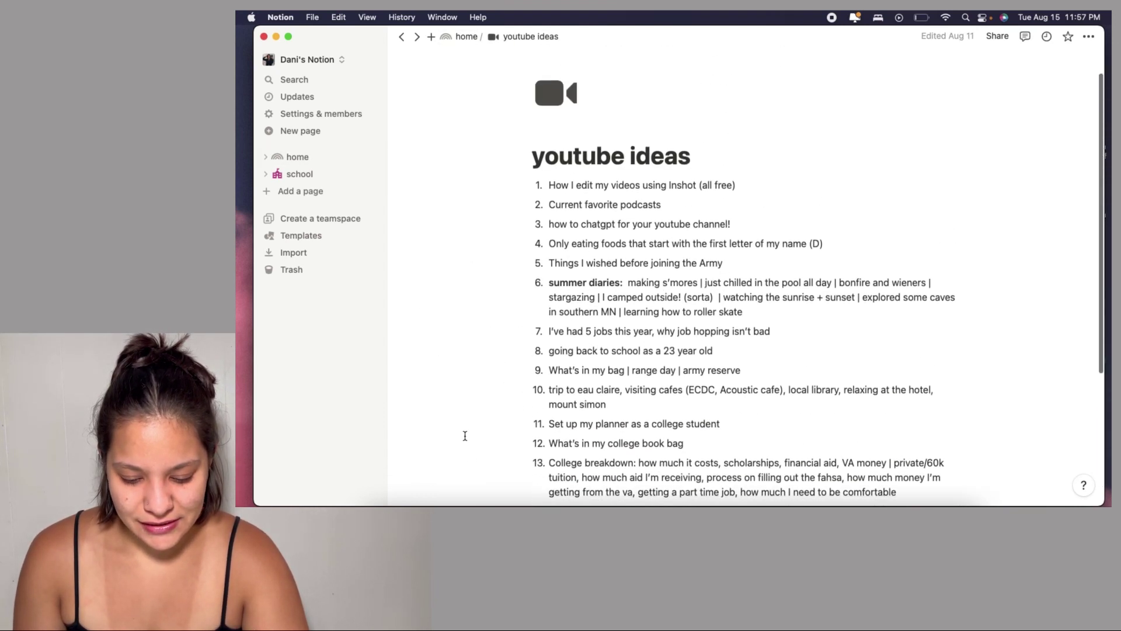
click(466, 36)
Expand self care, collapse content creating, and open the fitness page.
click(666, 376)
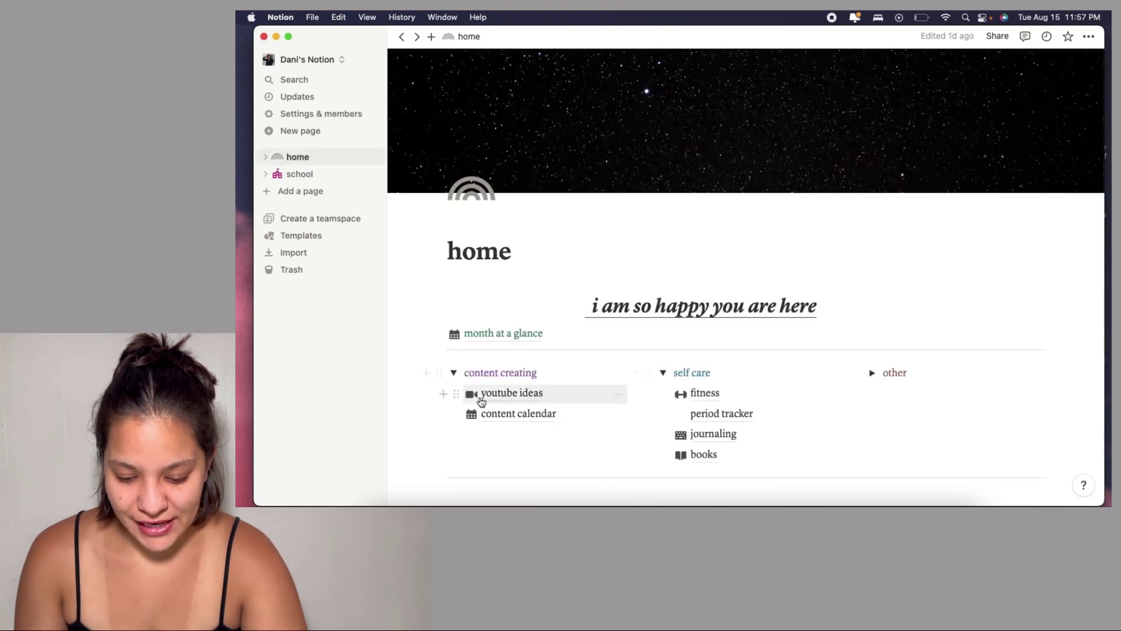
click(454, 376)
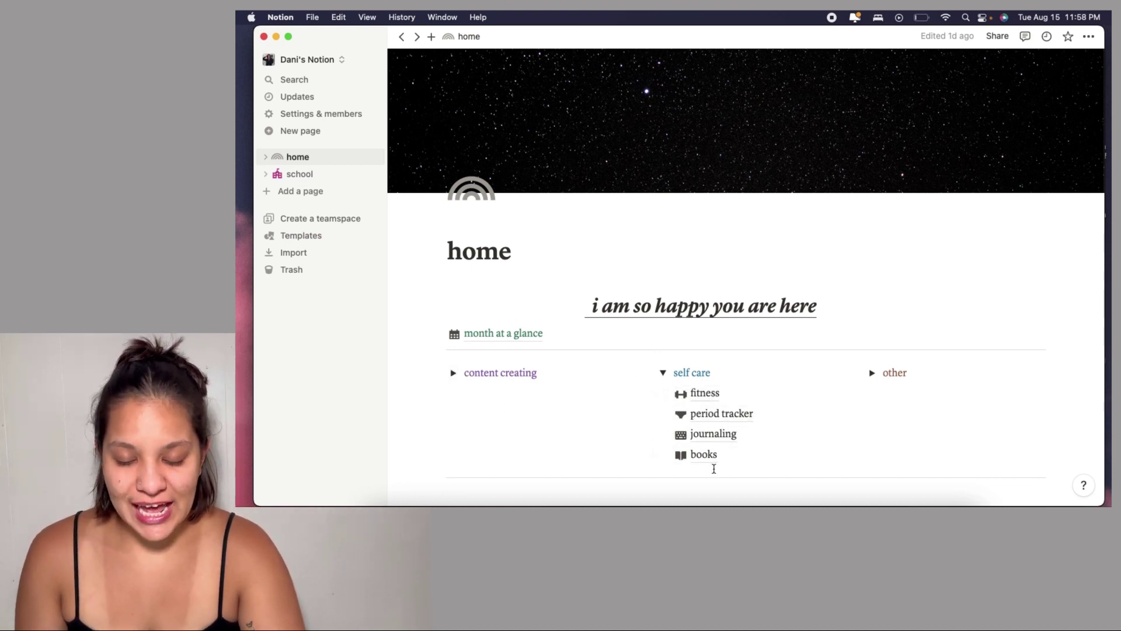
click(703, 393)
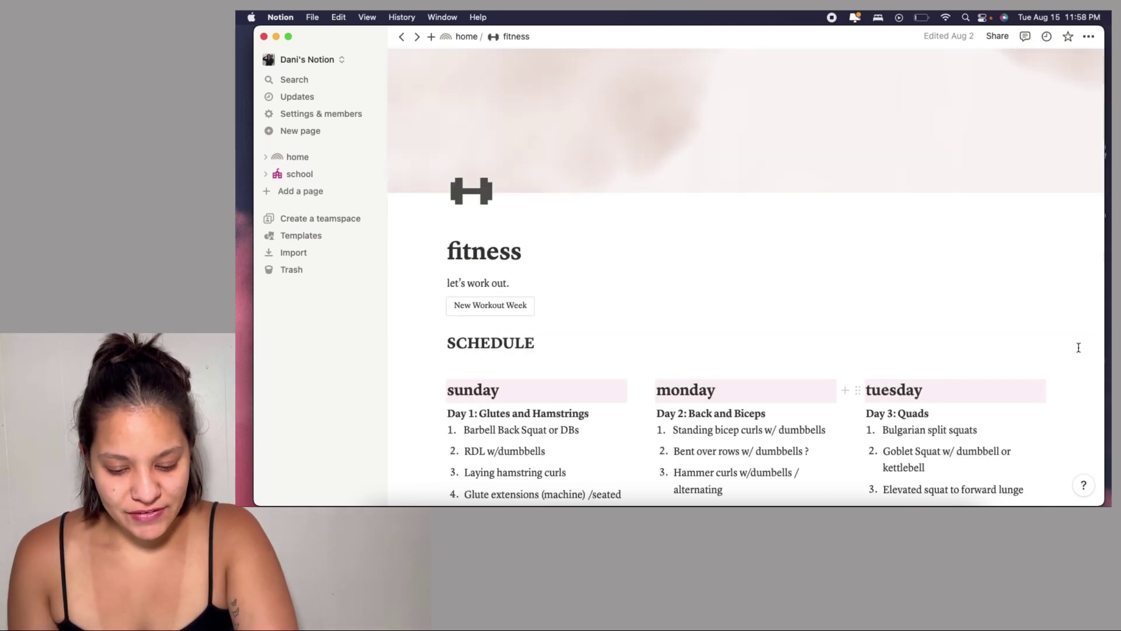
Look through the Sunday-to-Saturday workout schedule, then return to the home page.
scroll(1046, 319, down, 5)
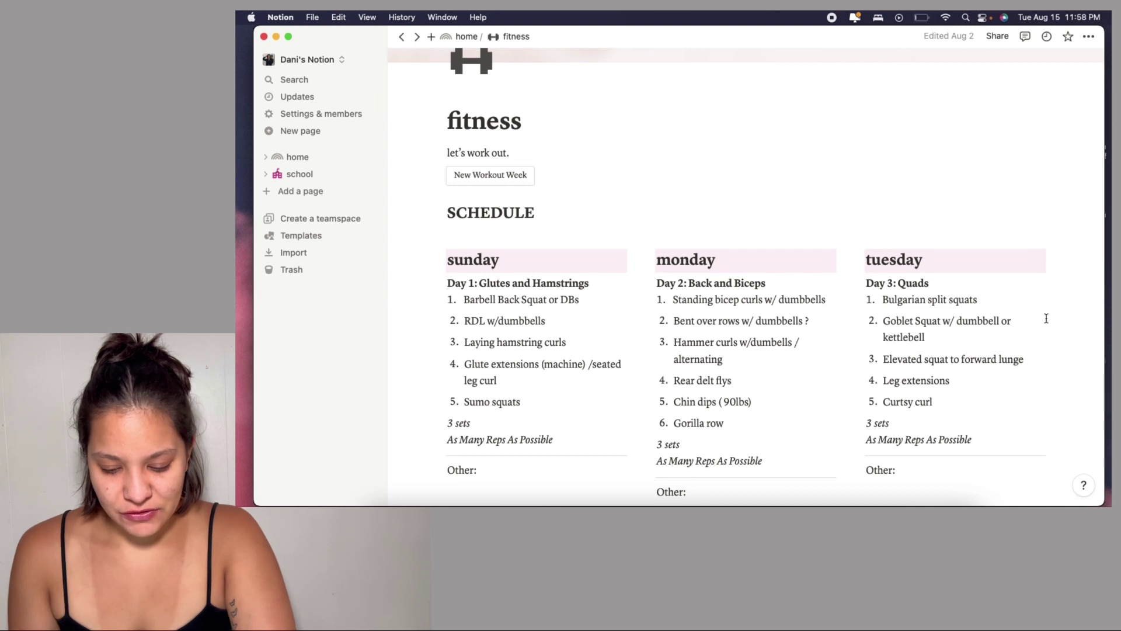
scroll(1046, 318, down, 6)
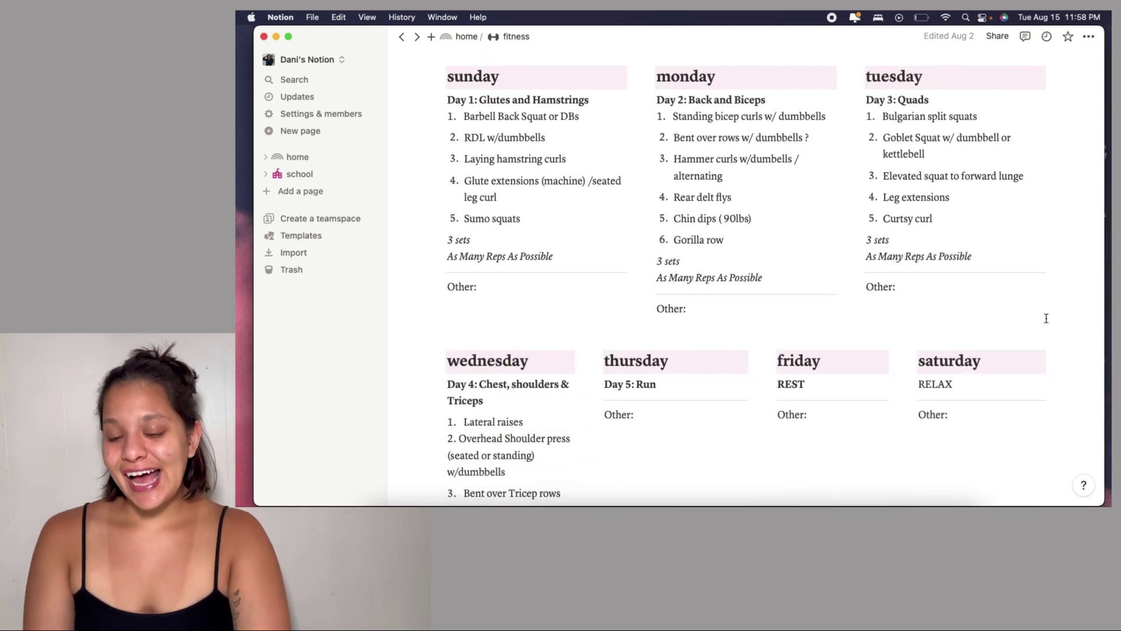
scroll(1046, 318, down, 2)
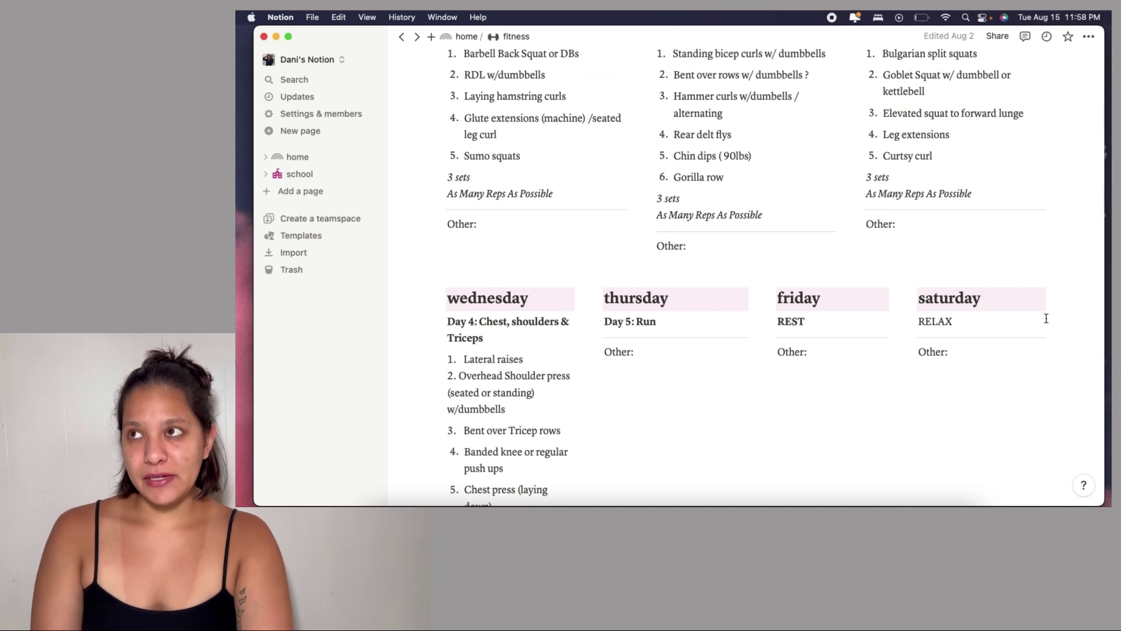
scroll(1045, 319, down, 12)
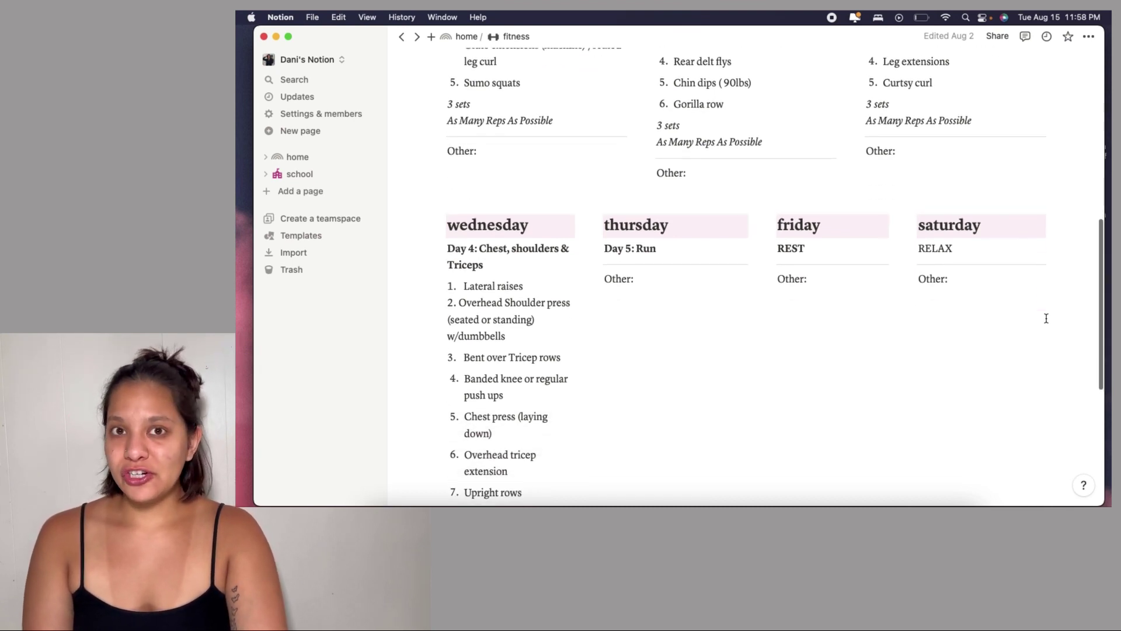
scroll(1029, 359, up, 19)
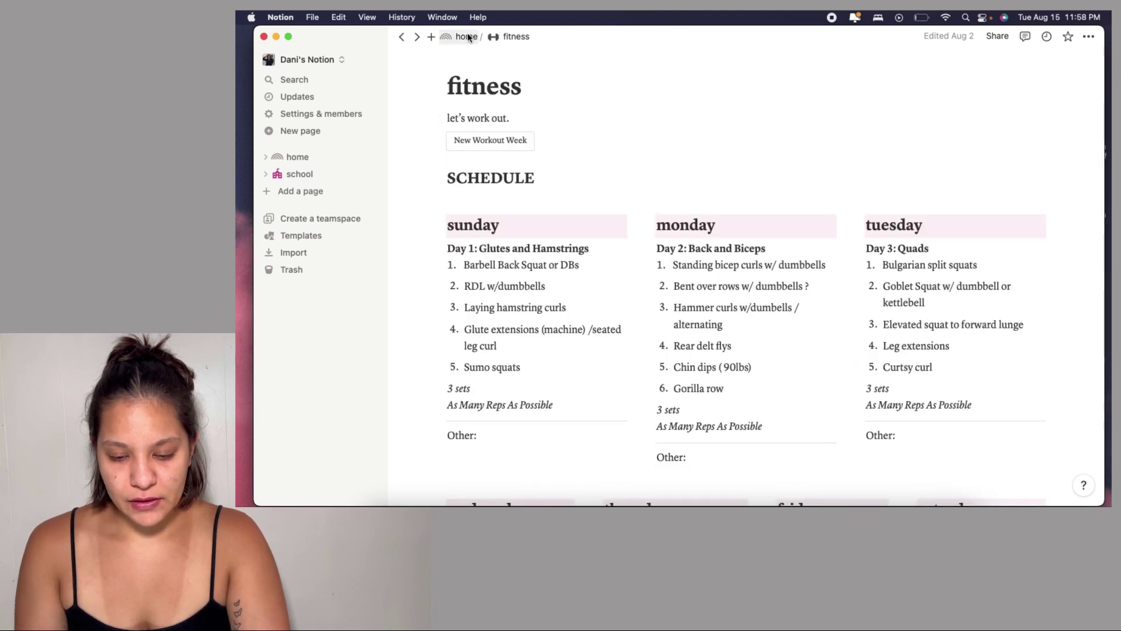
click(467, 36)
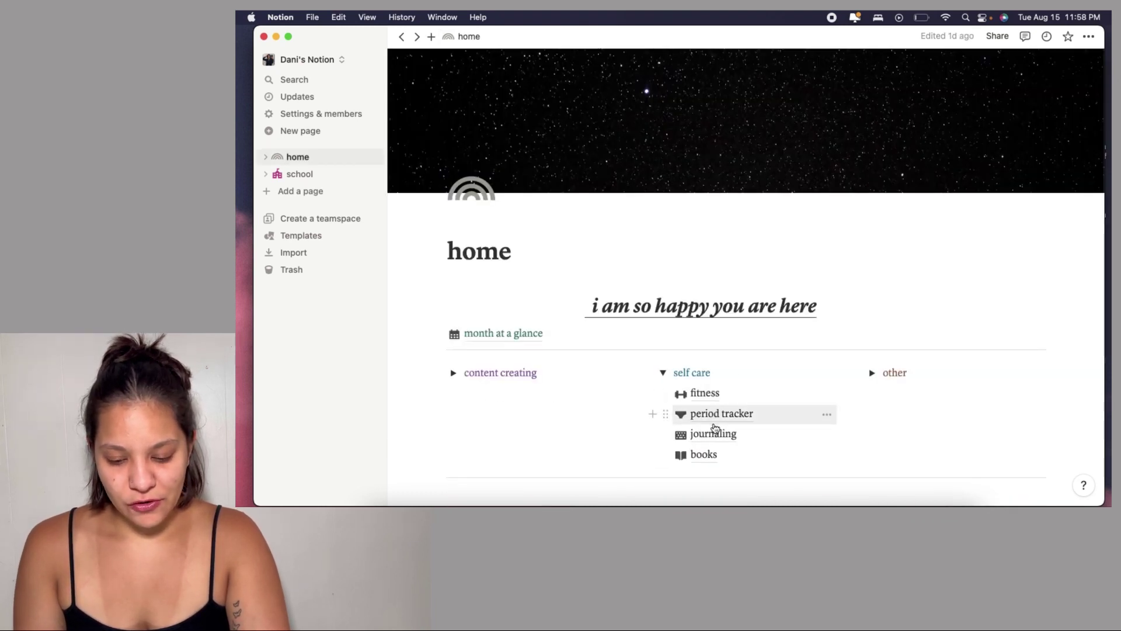
View the books page's recommendations, then open the seven-book 'books I've read so far' table.
click(710, 459)
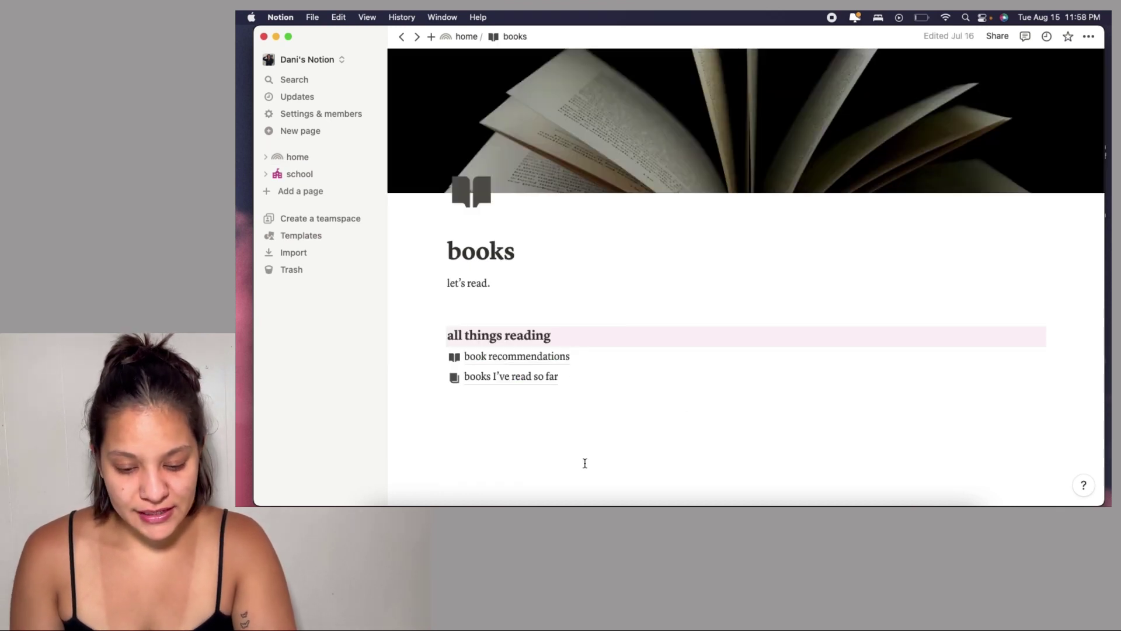
click(520, 355)
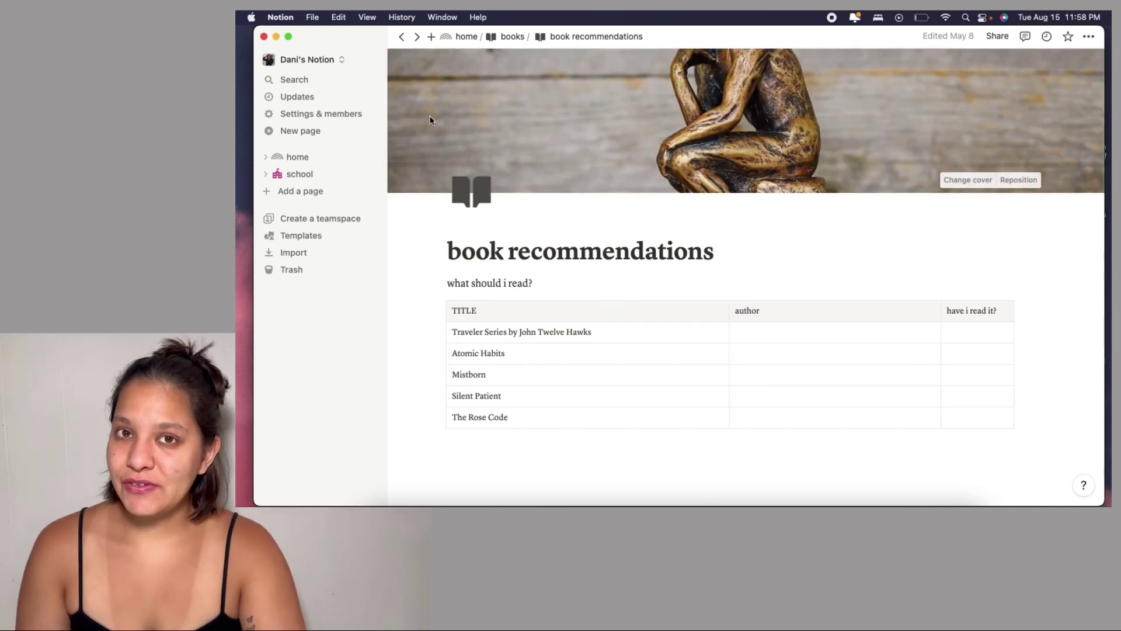
click(511, 37)
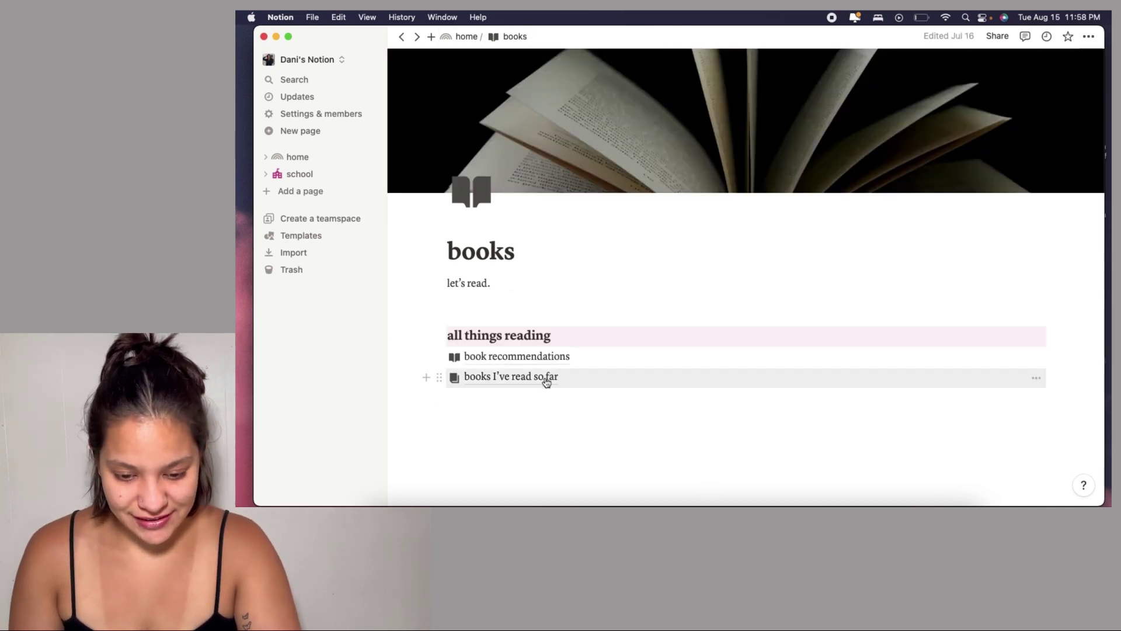
click(546, 377)
scroll(1061, 388, down, 3)
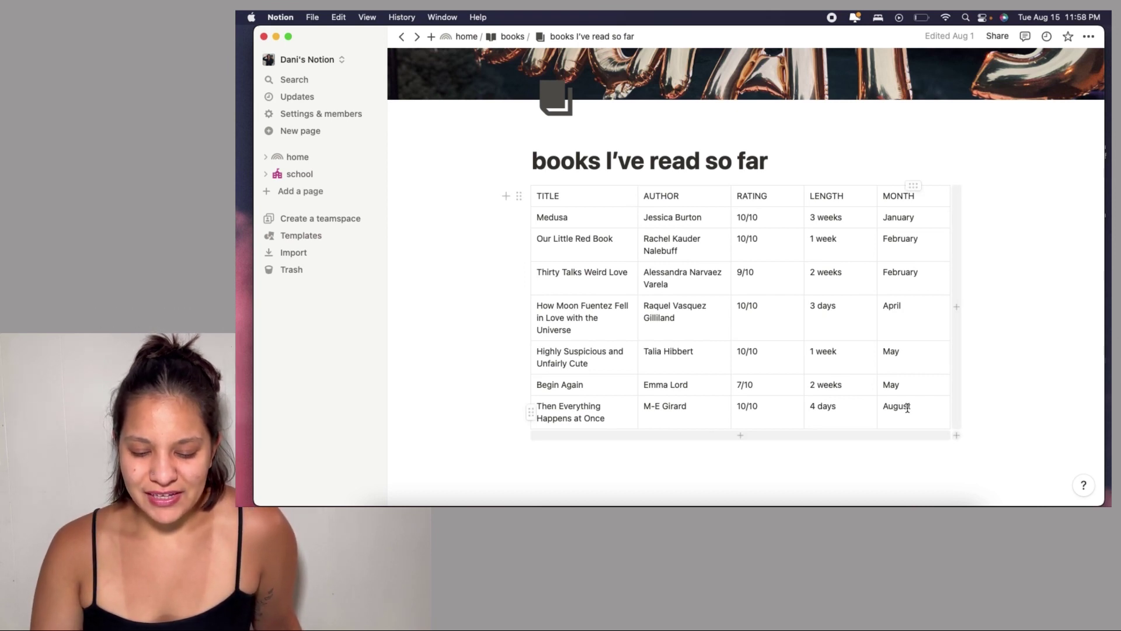
Collapse self care, expand other to list old stuff, finances and usa magnets, and peek at old stuff.
click(514, 38)
click(465, 36)
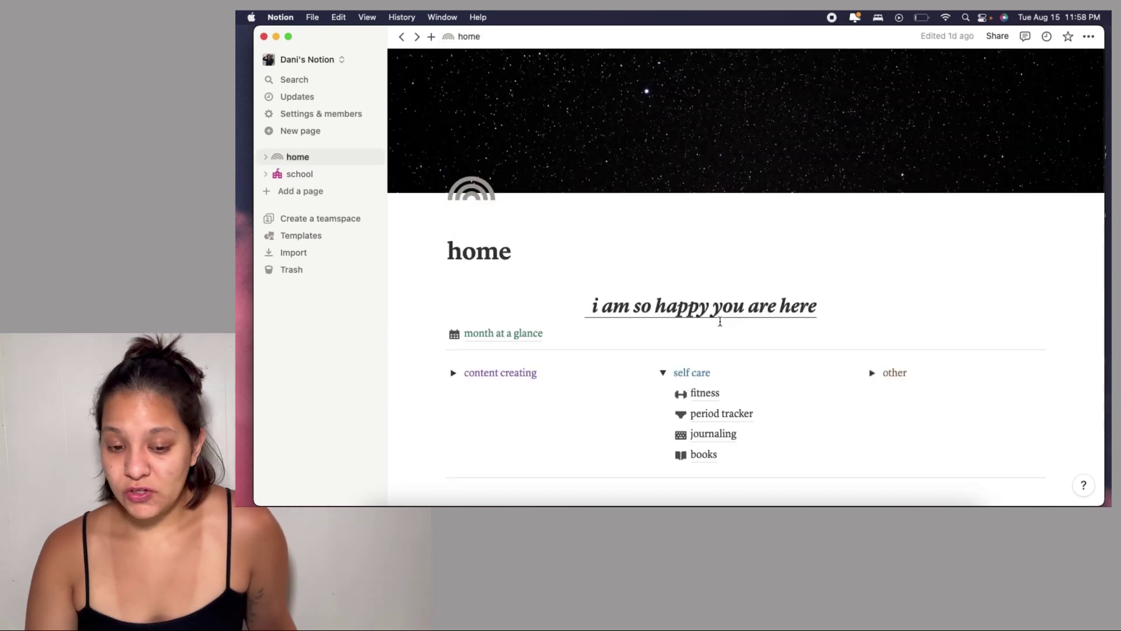
scroll(766, 457, down, 1)
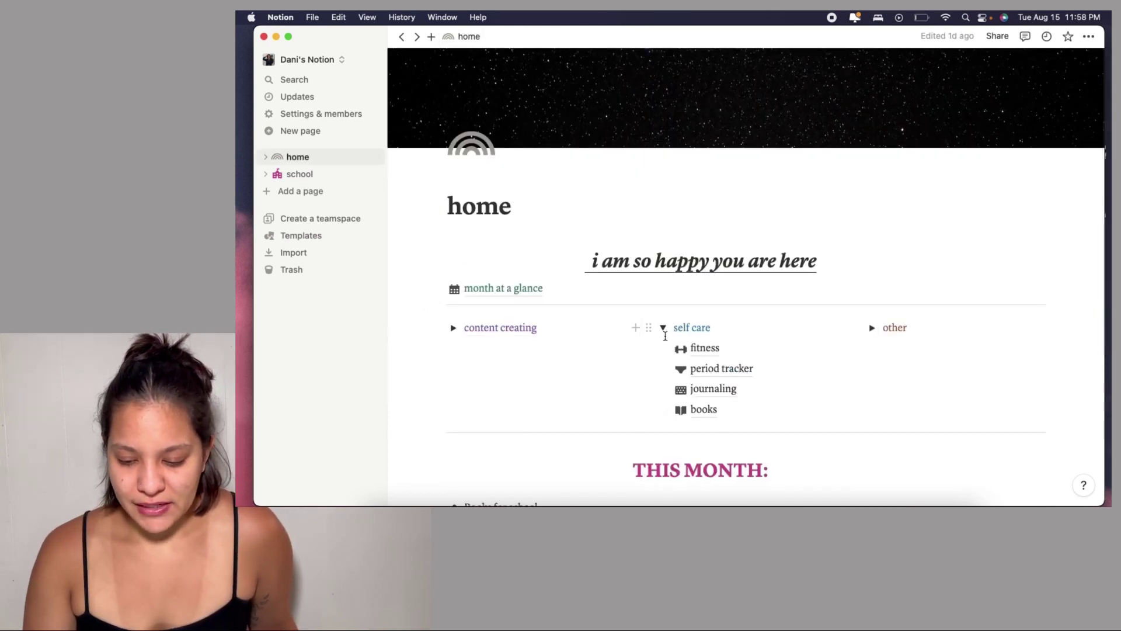
click(665, 334)
click(663, 331)
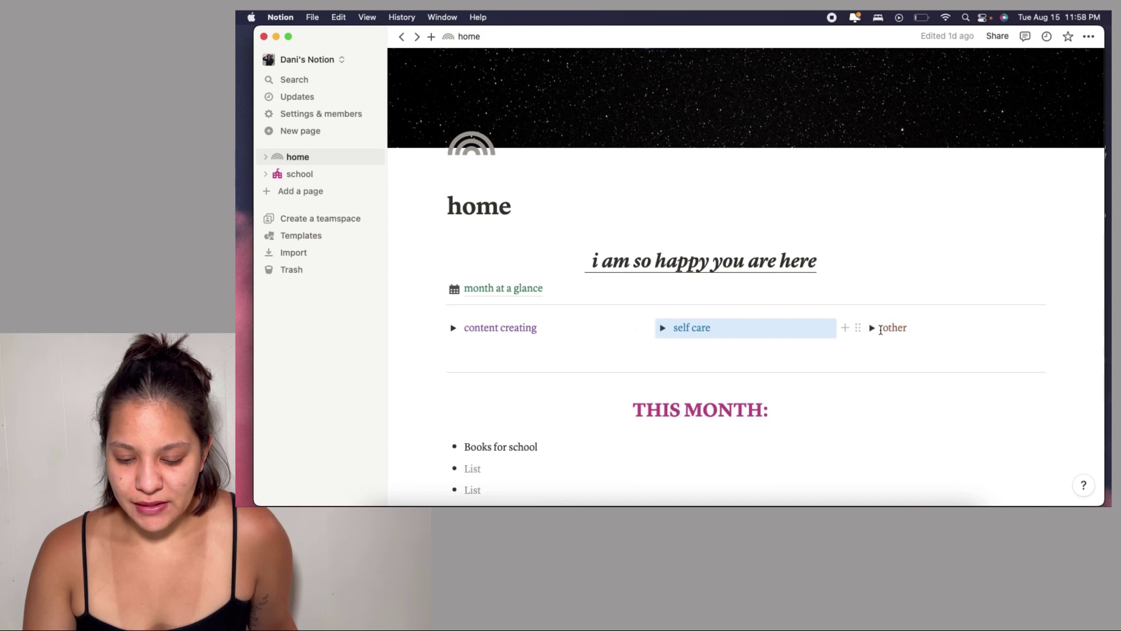
click(873, 328)
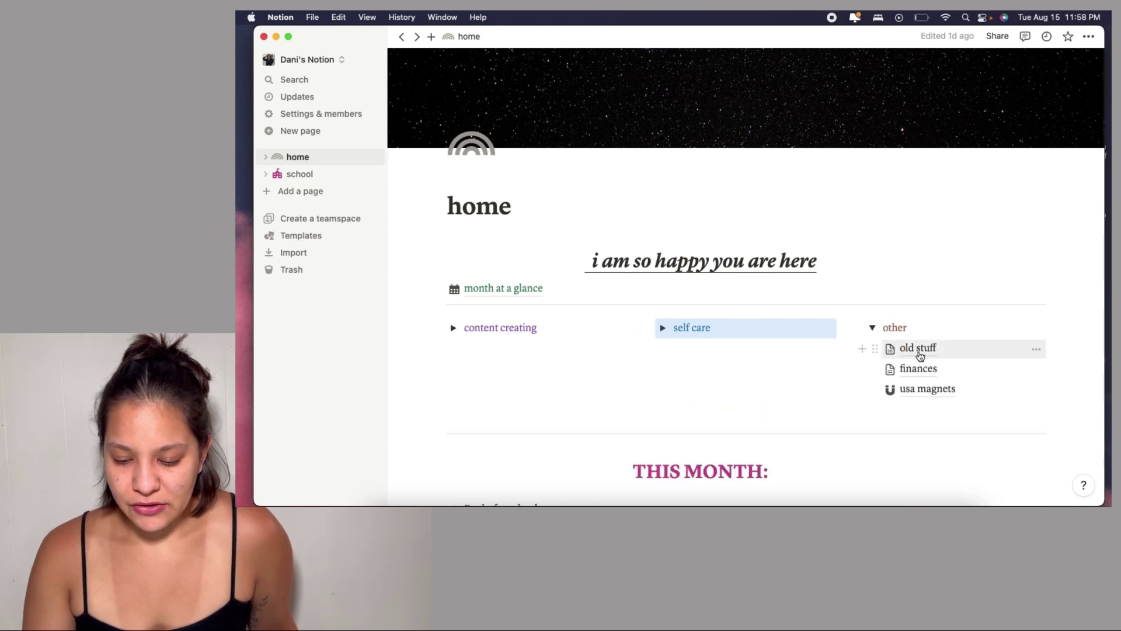
click(917, 349)
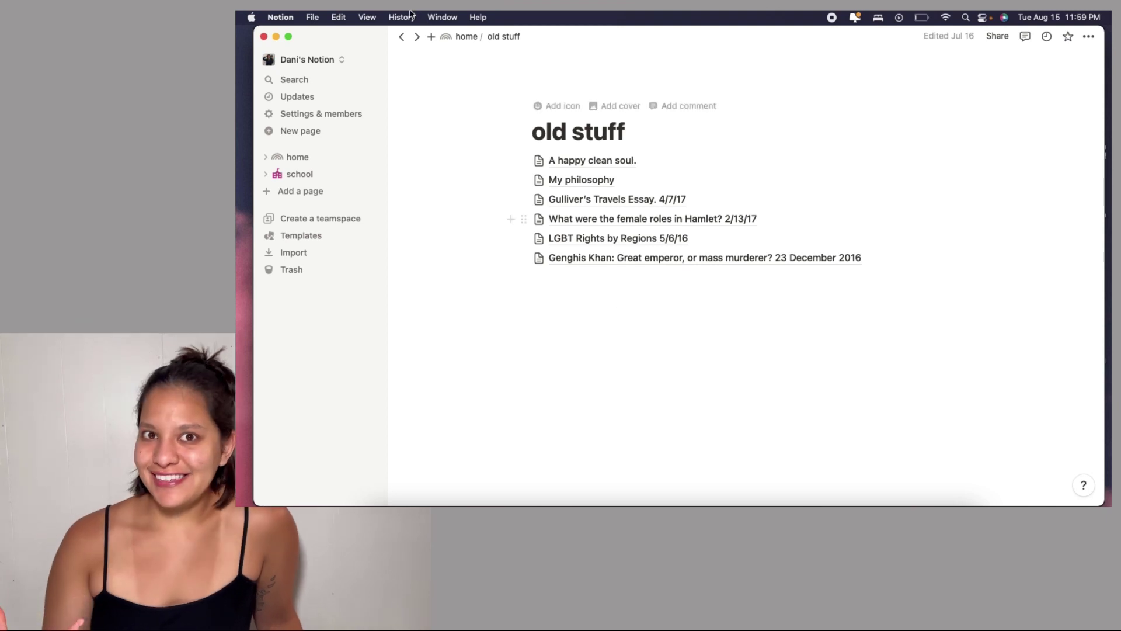
click(465, 37)
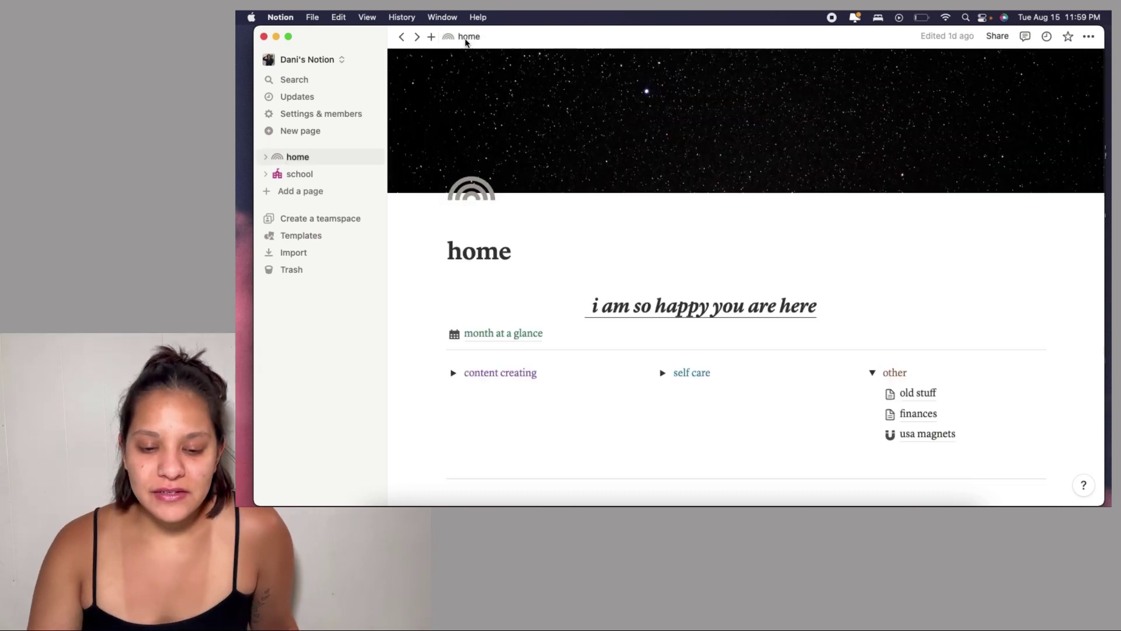
click(942, 448)
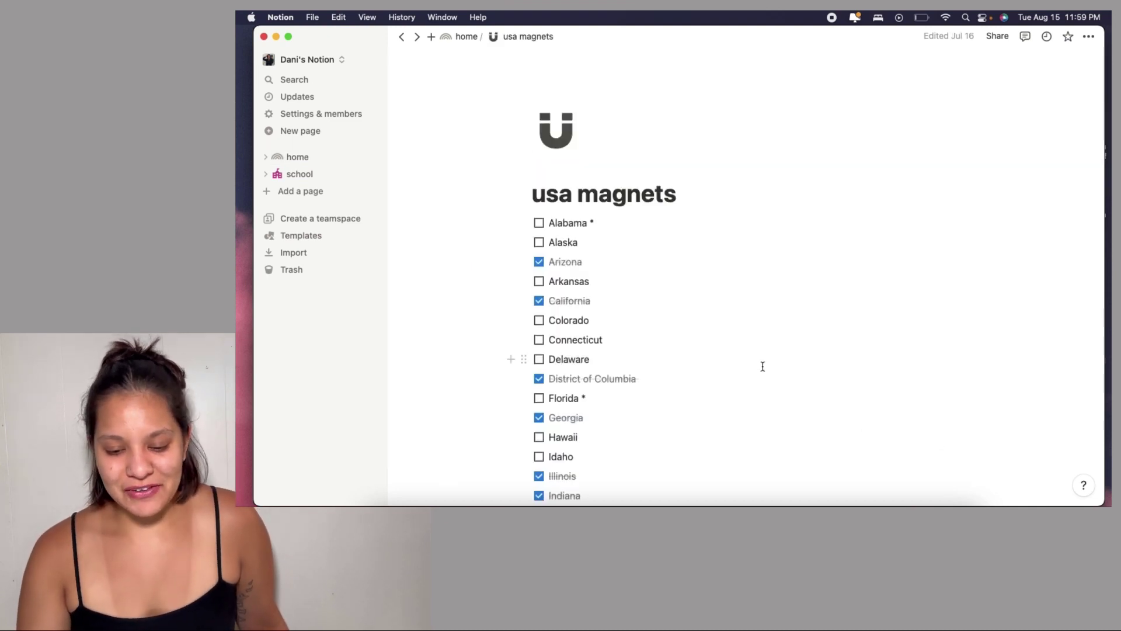
scroll(756, 261, down, 4)
scroll(751, 251, down, 1)
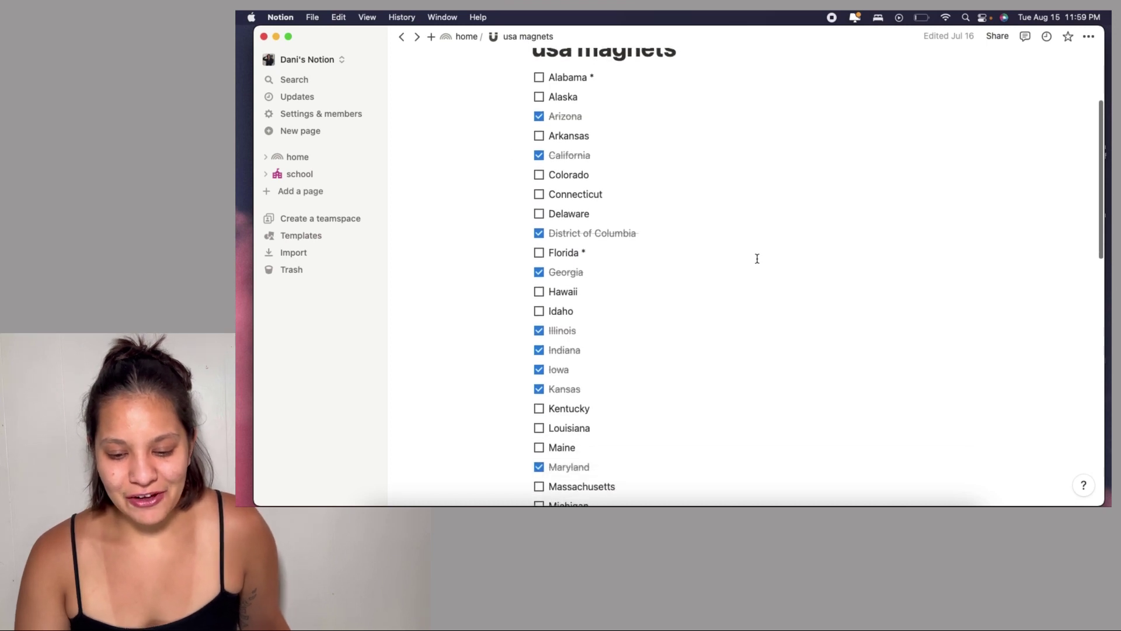
scroll(593, 348, up, 1)
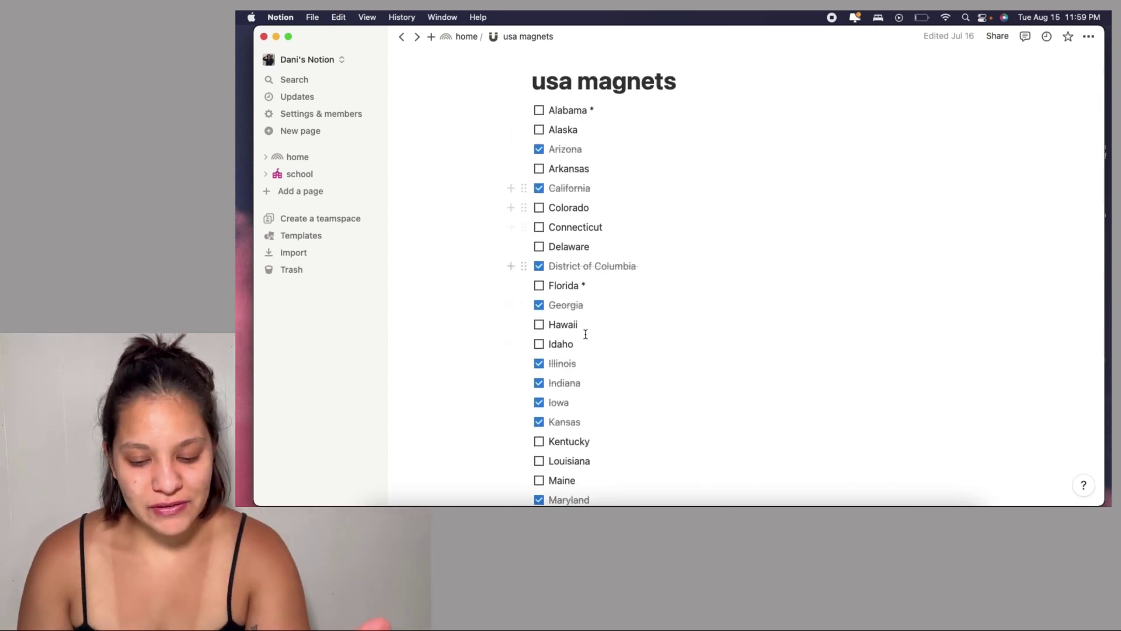
scroll(586, 351, down, 5)
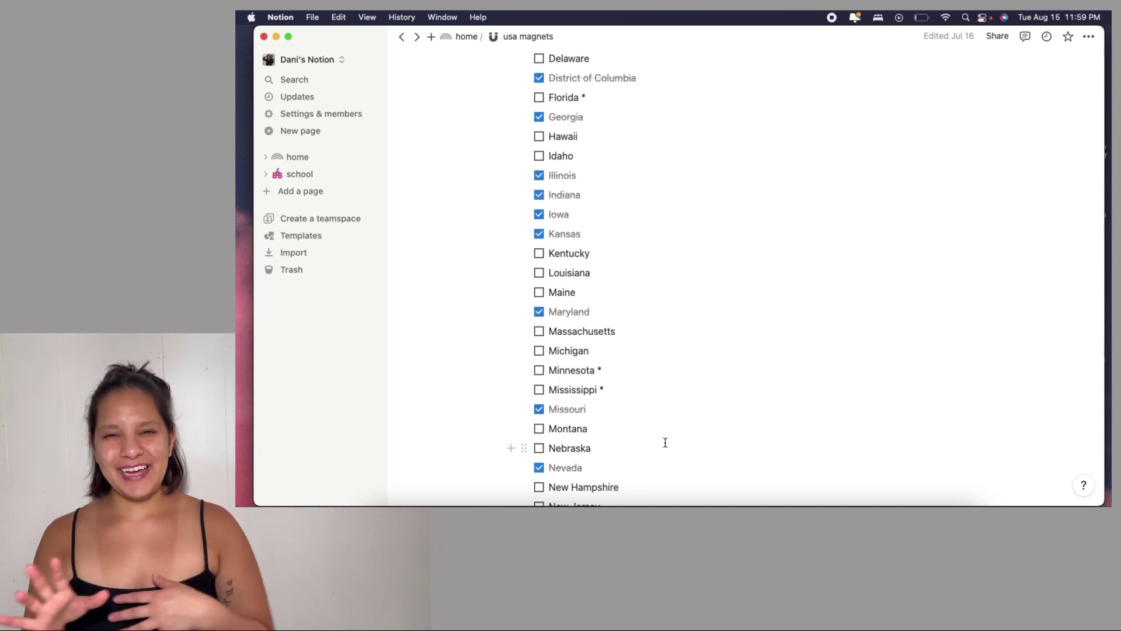
scroll(665, 442, down, 15)
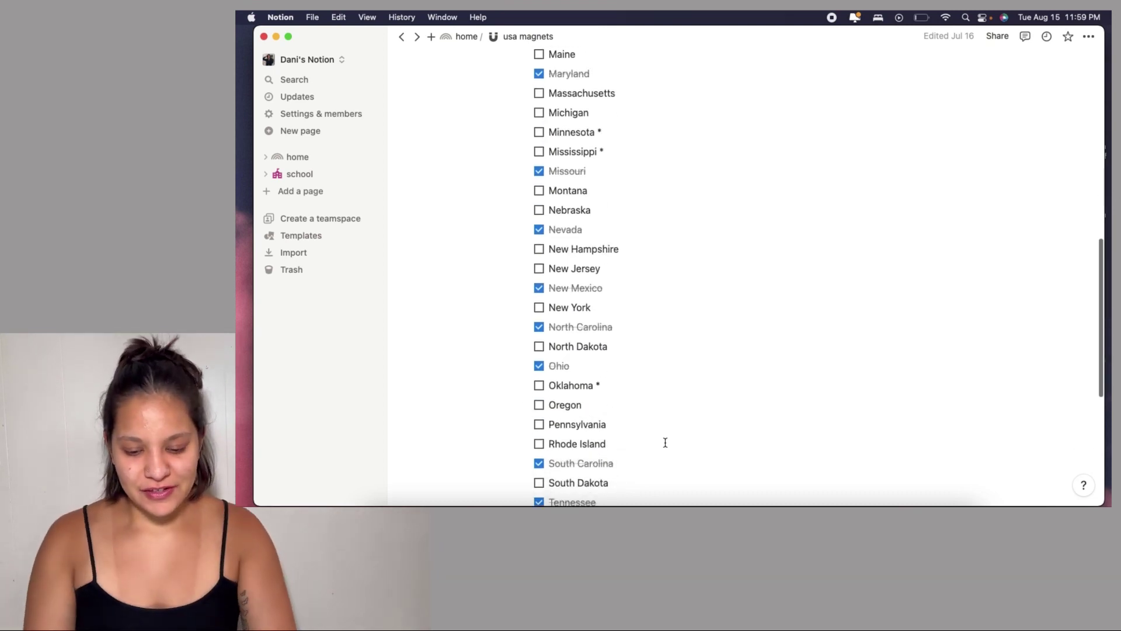
scroll(676, 432, up, 20)
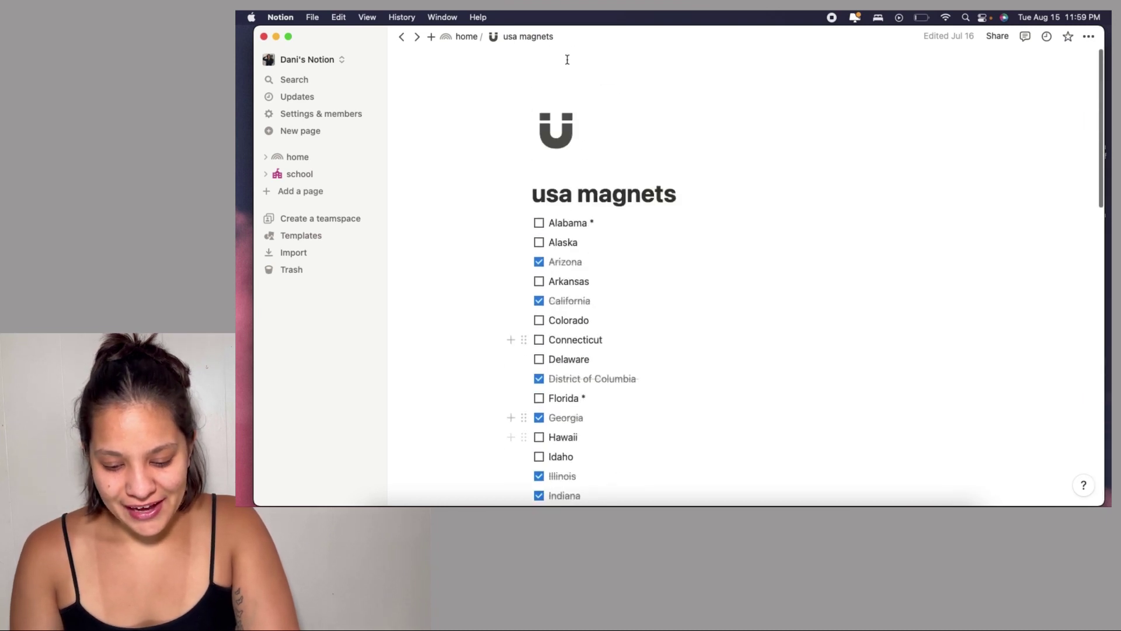
click(468, 36)
scroll(713, 180, down, 5)
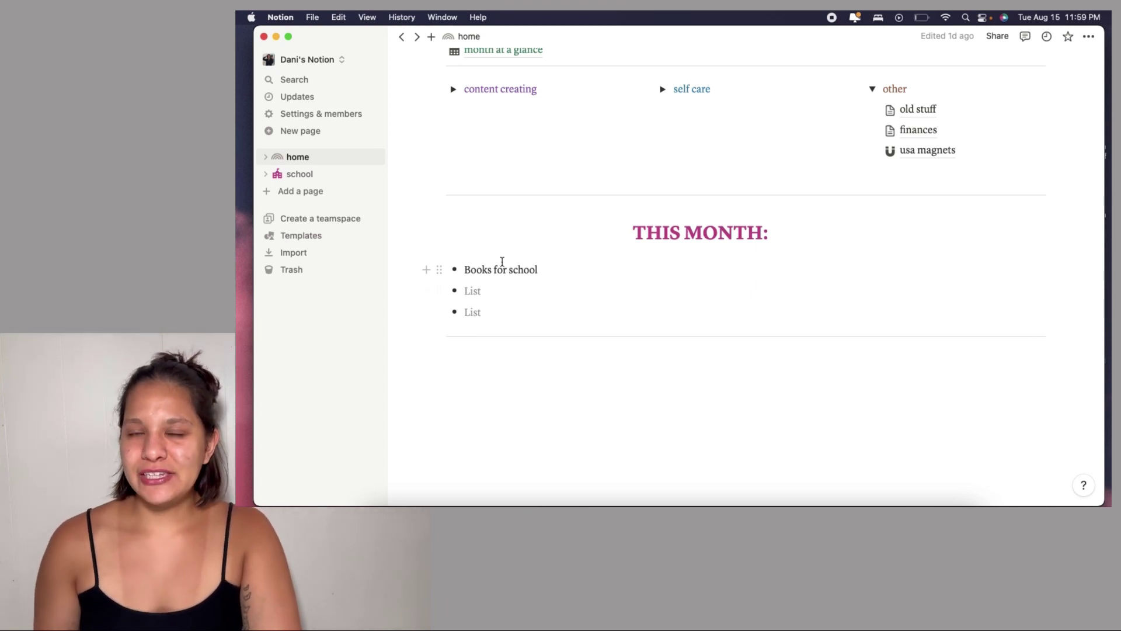
Scroll the home page to the top and open school from the sidebar.
scroll(502, 261, up, 5)
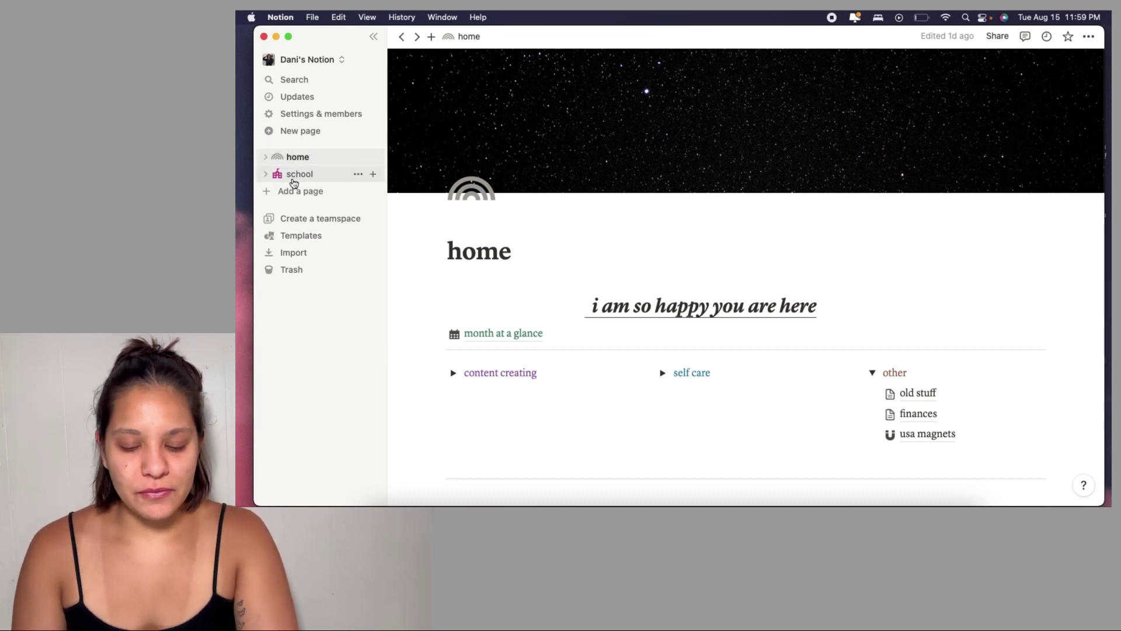
click(294, 175)
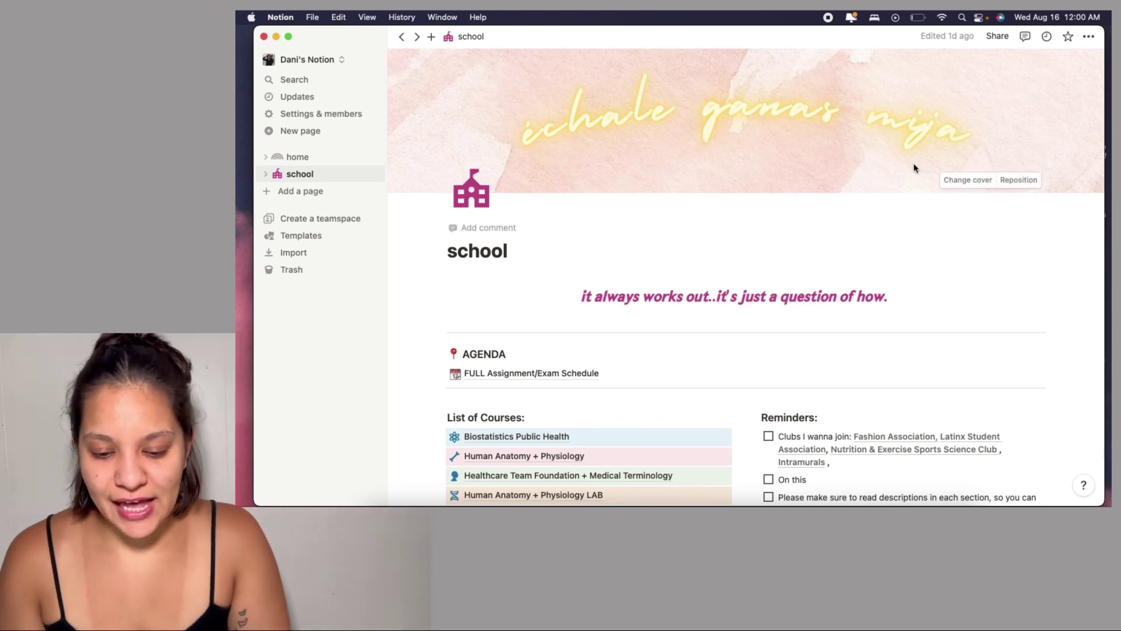
scroll(753, 290, down, 3)
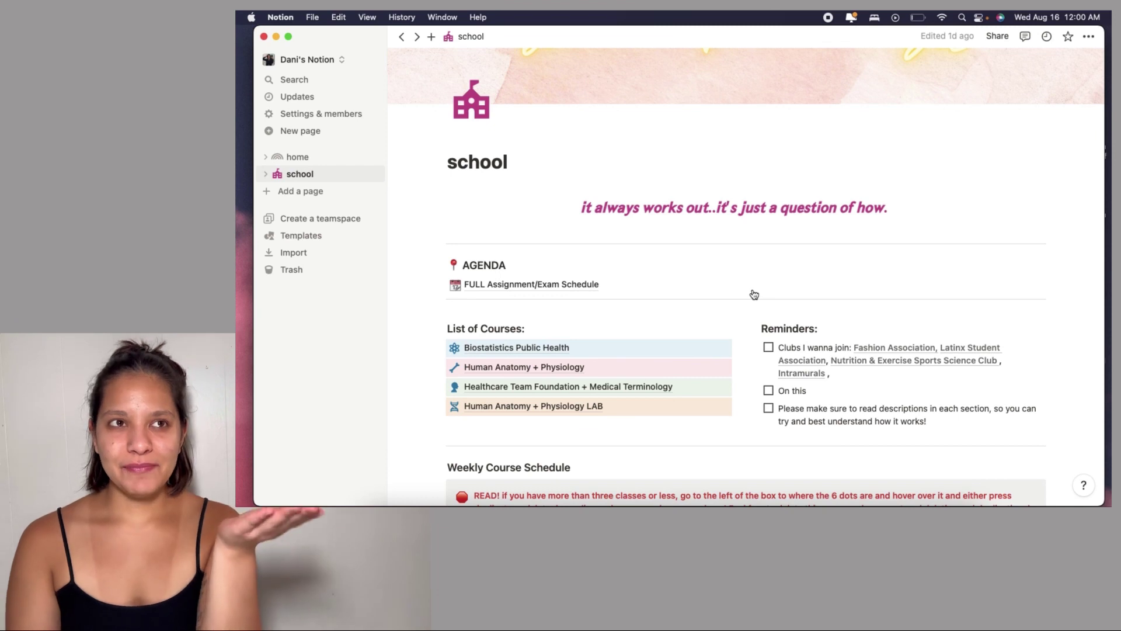
scroll(754, 294, down, 3)
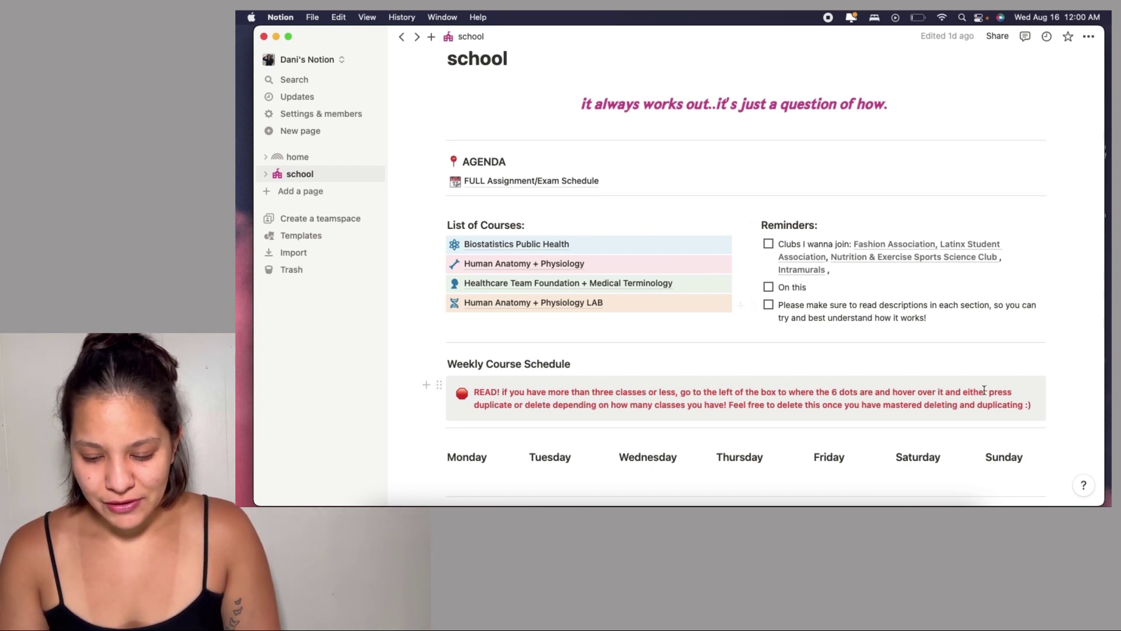
scroll(766, 374, down, 4)
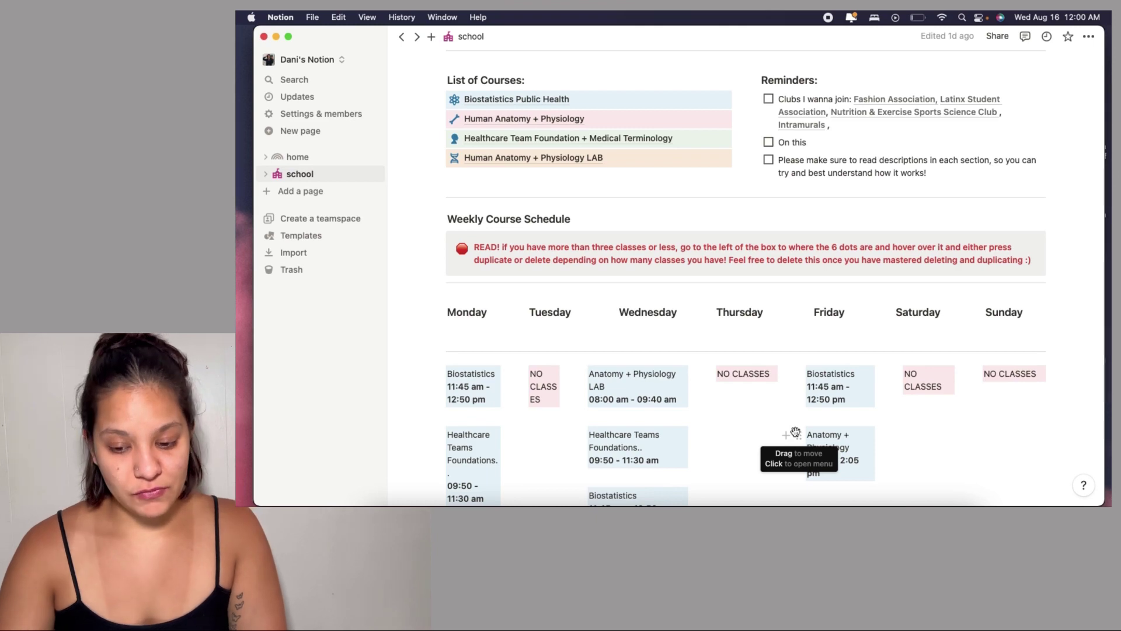
scroll(796, 432, down, 5)
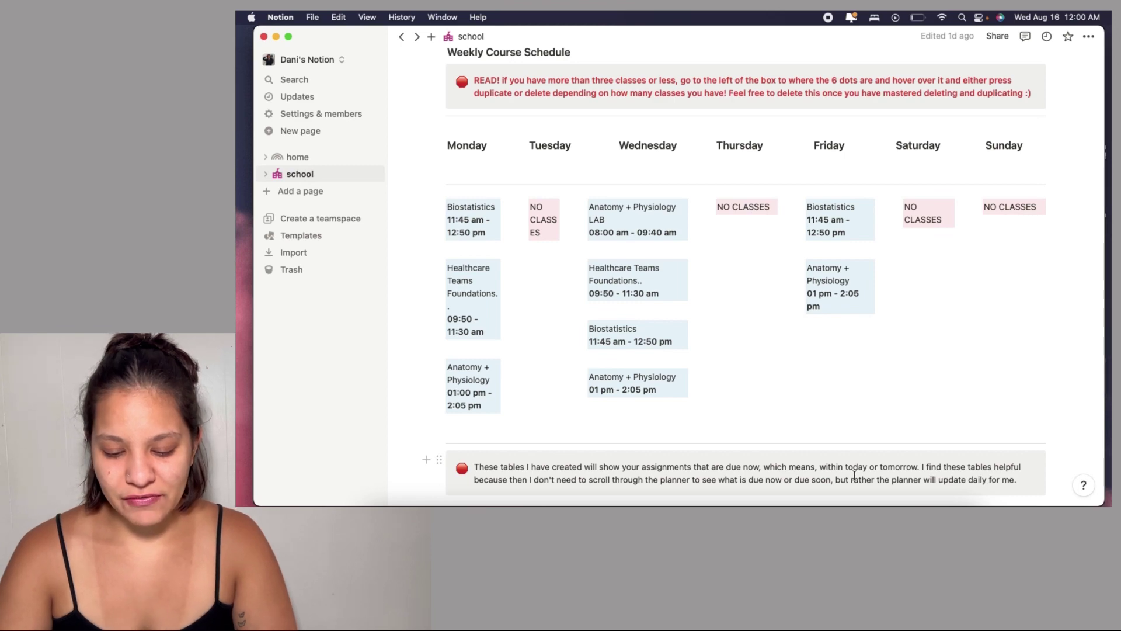
Scroll past the due-now and due-soon tables and jump the Master Calendar from July to August 2023.
scroll(854, 476, down, 6)
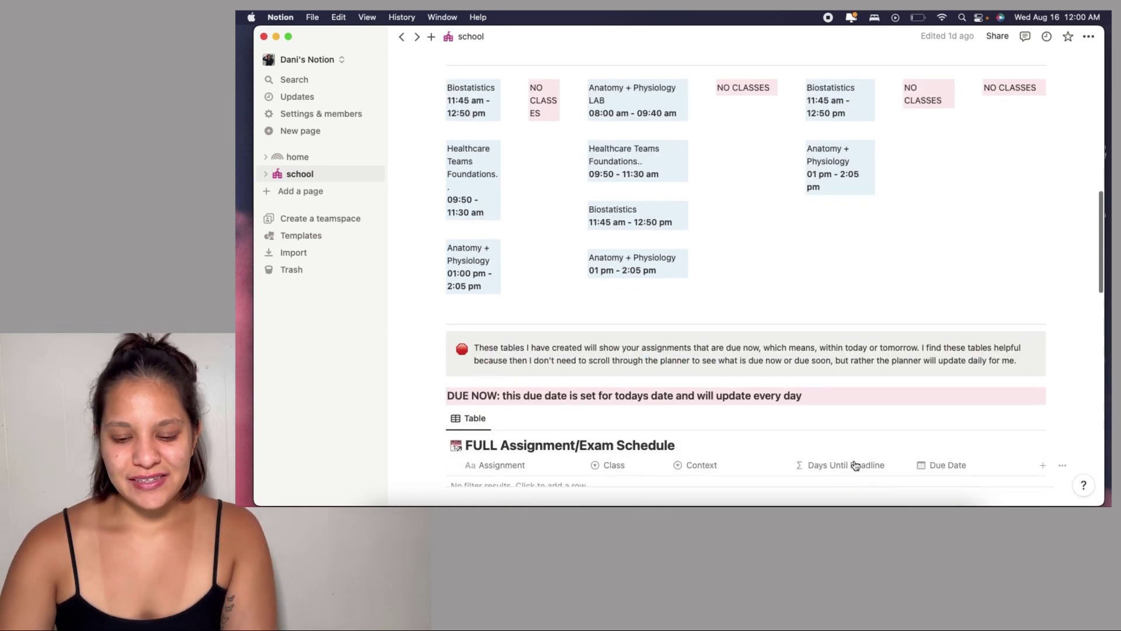
scroll(844, 467, down, 5)
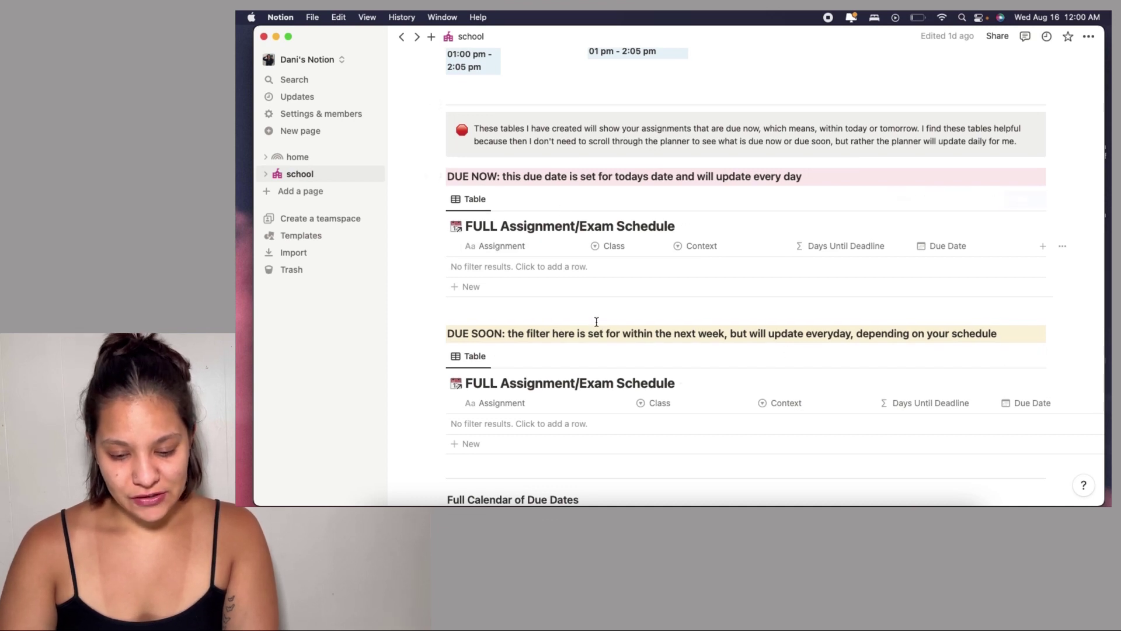
scroll(596, 322, down, 1)
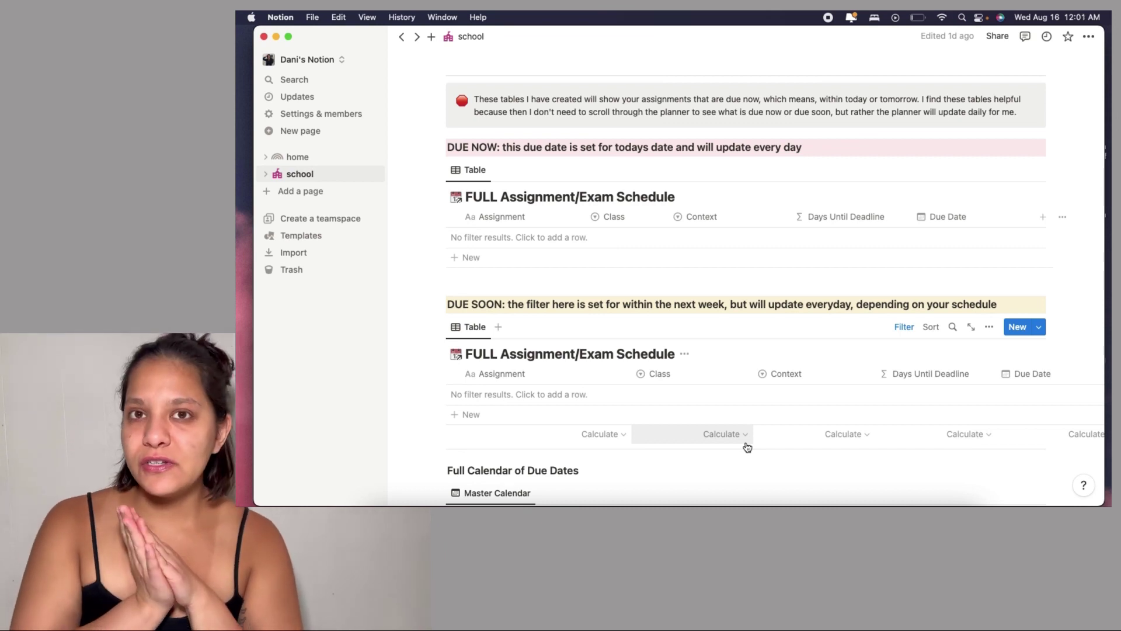
scroll(747, 443, down, 5)
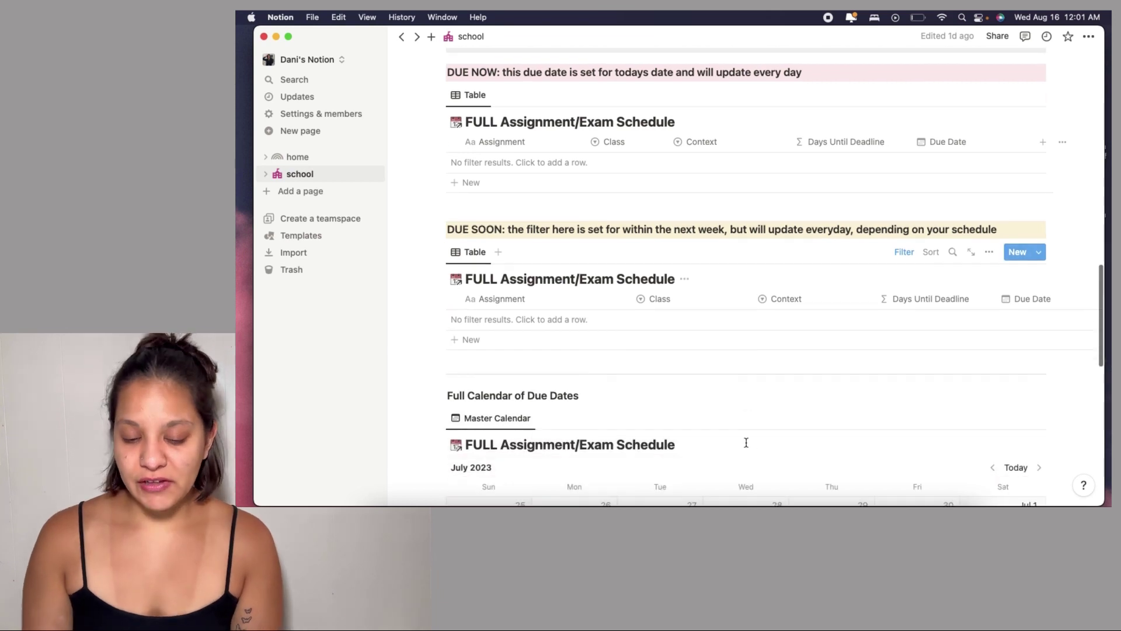
scroll(746, 442, down, 4)
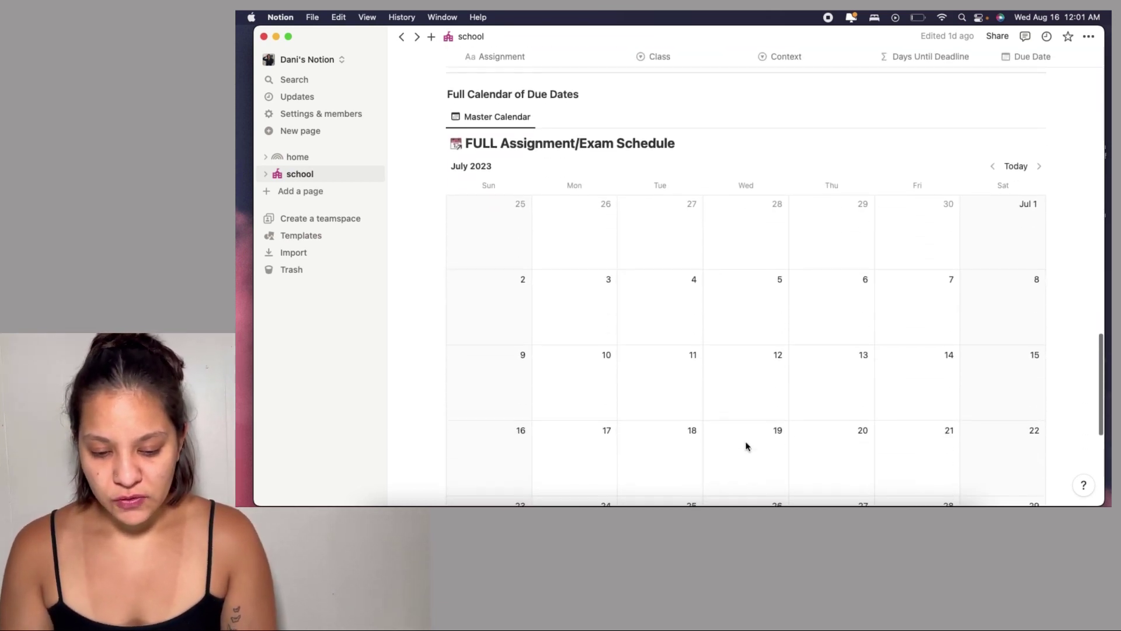
scroll(746, 447, down, 3)
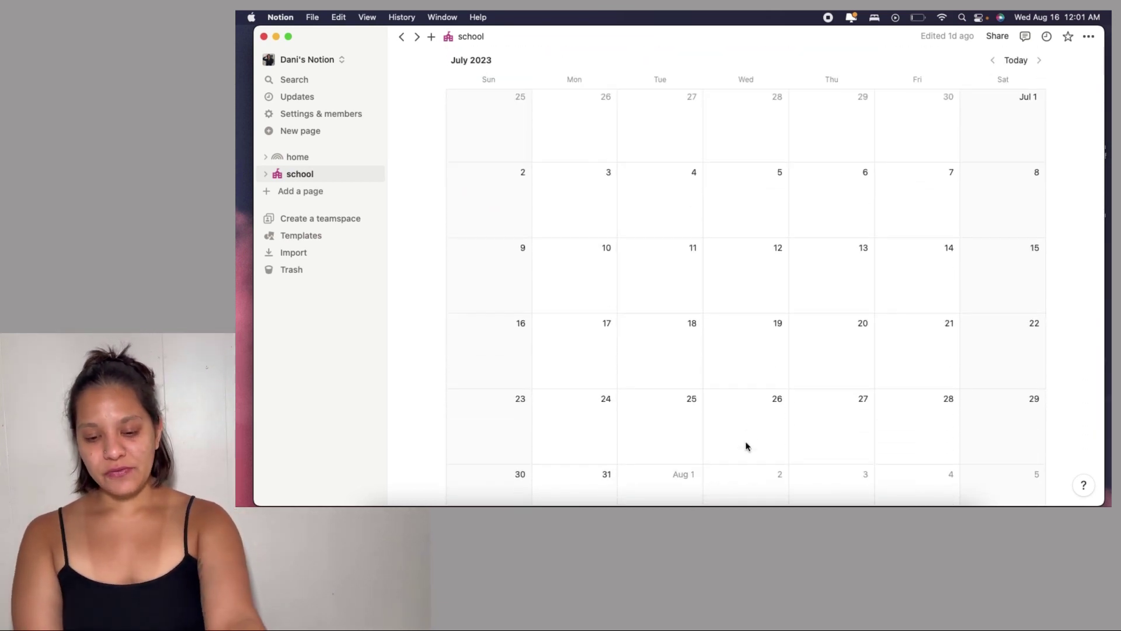
scroll(746, 446, up, 4)
scroll(746, 441, up, 6)
scroll(747, 439, down, 3)
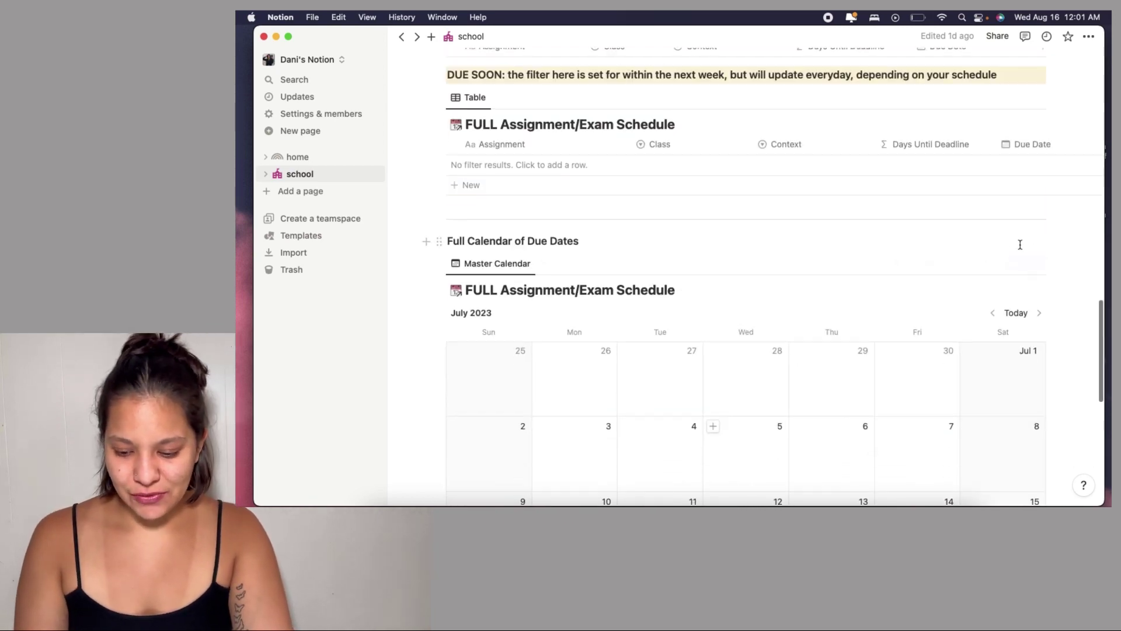
click(1017, 314)
scroll(1089, 381, down, 8)
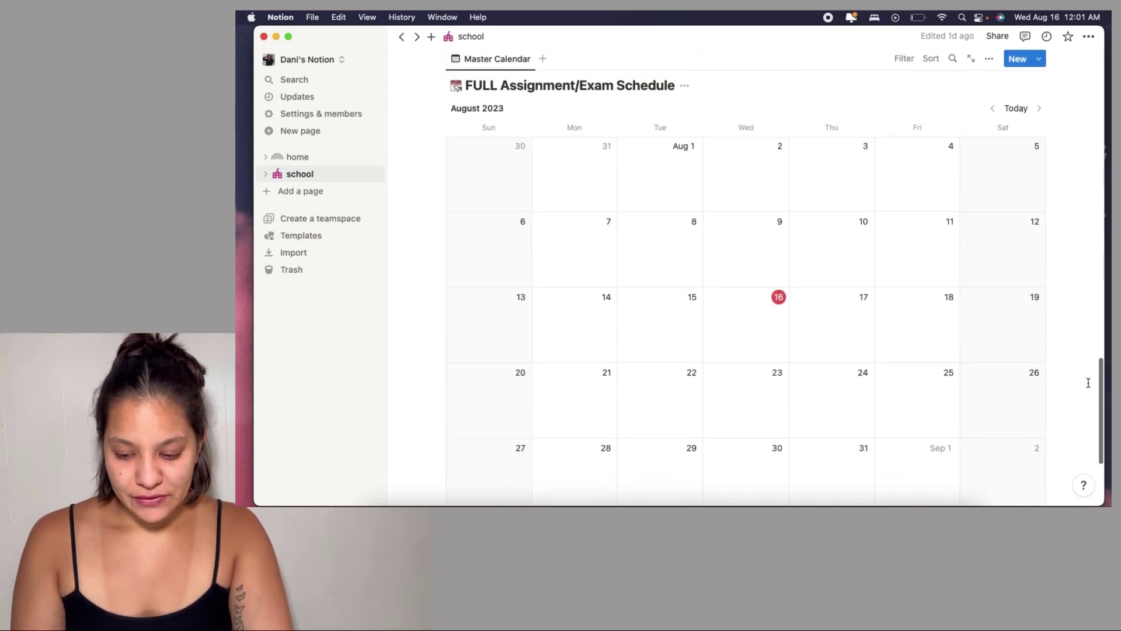
scroll(1088, 382, up, 10)
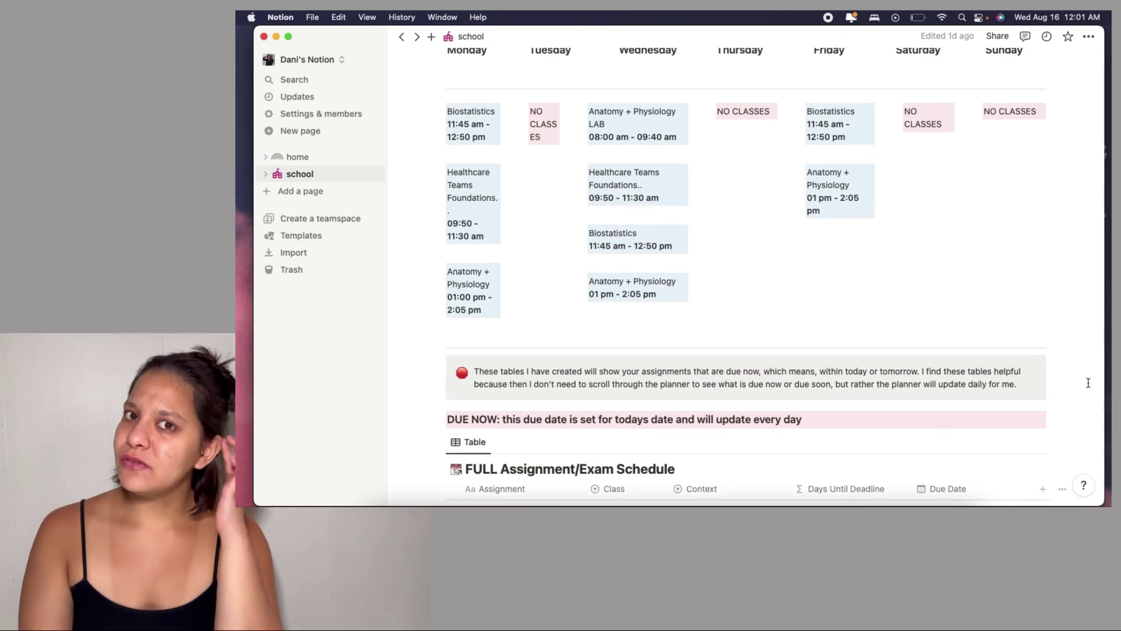
scroll(1088, 382, up, 5)
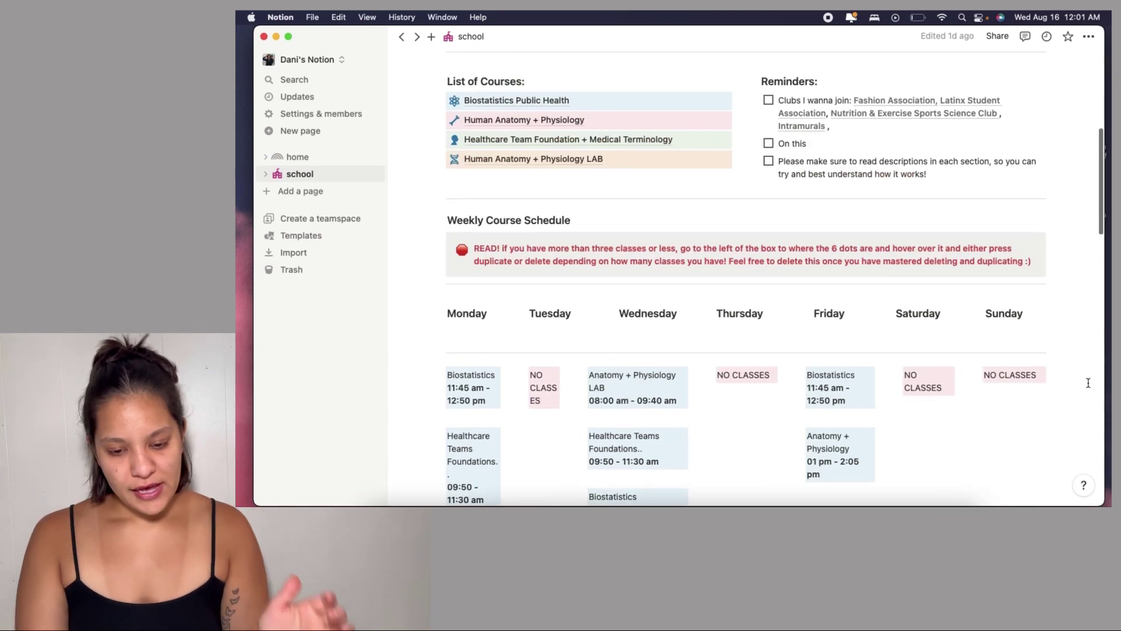
scroll(1089, 382, up, 3)
scroll(1088, 383, down, 15)
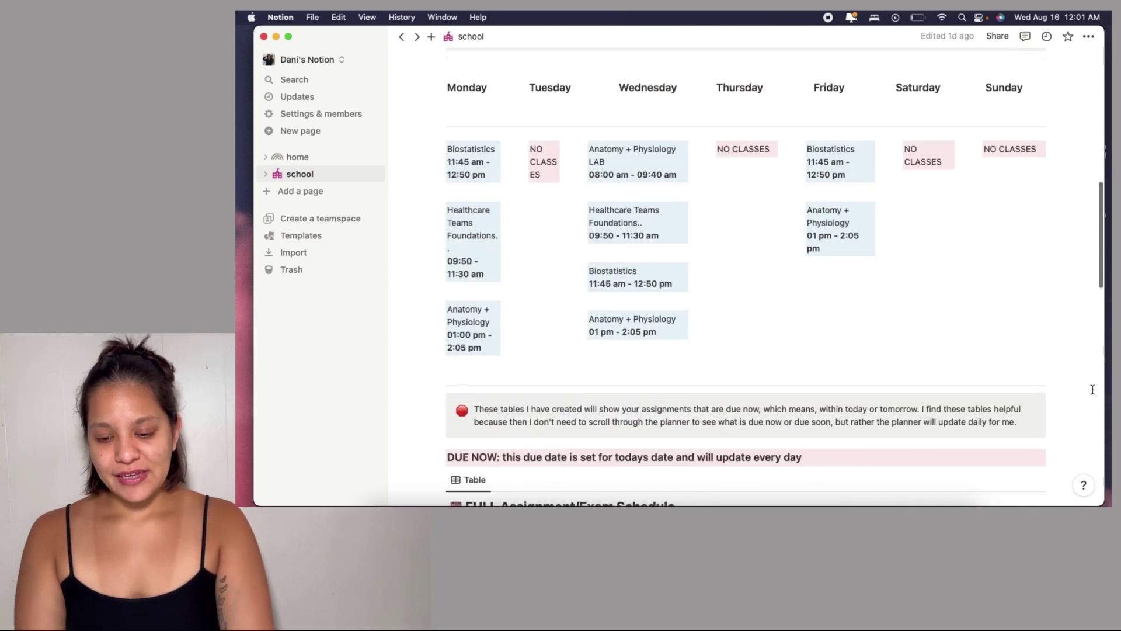
scroll(1092, 389, down, 3)
scroll(1092, 389, up, 1)
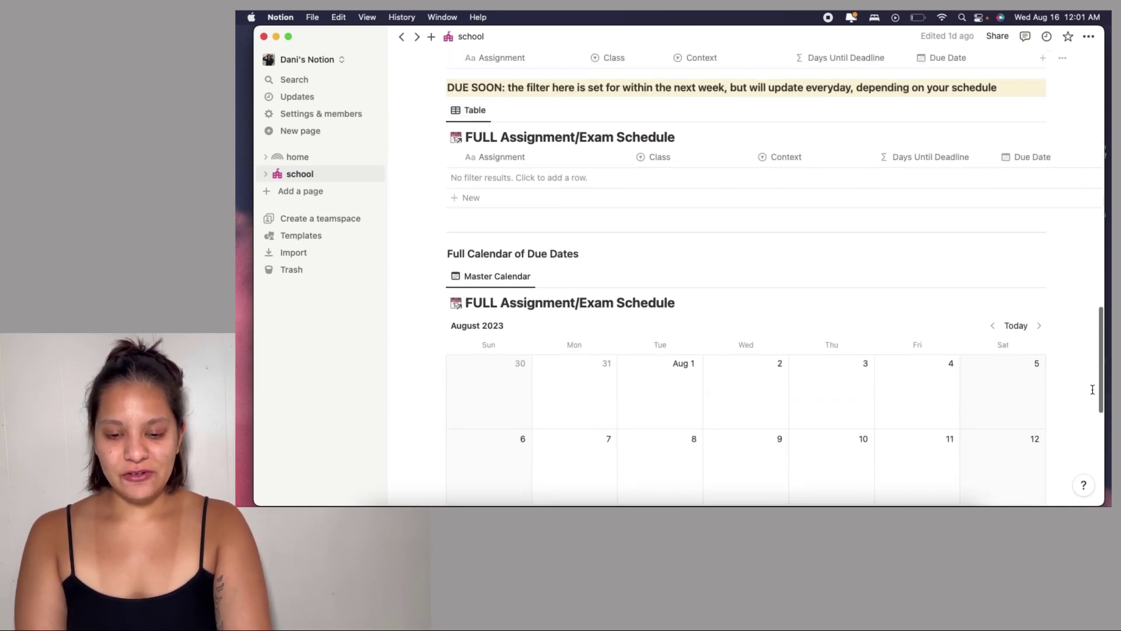